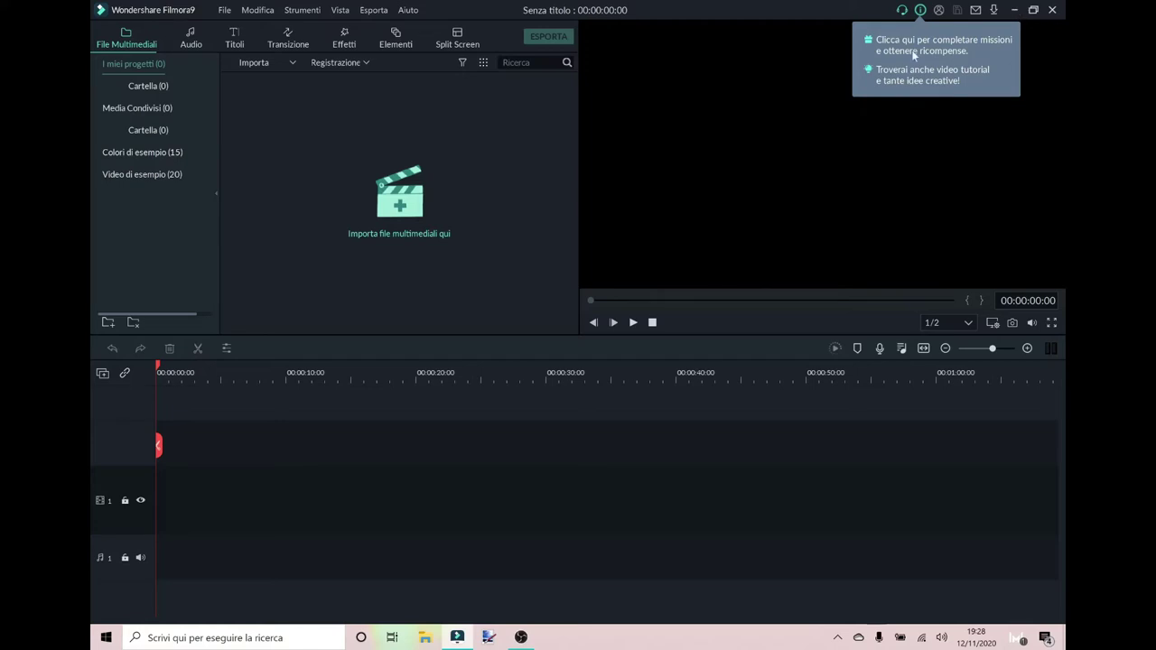
Import the song "Laszlo - Fall To Light" from the Musica folder and place it on the audio track
{"action": "left_click", "coordinate": [252, 62]}
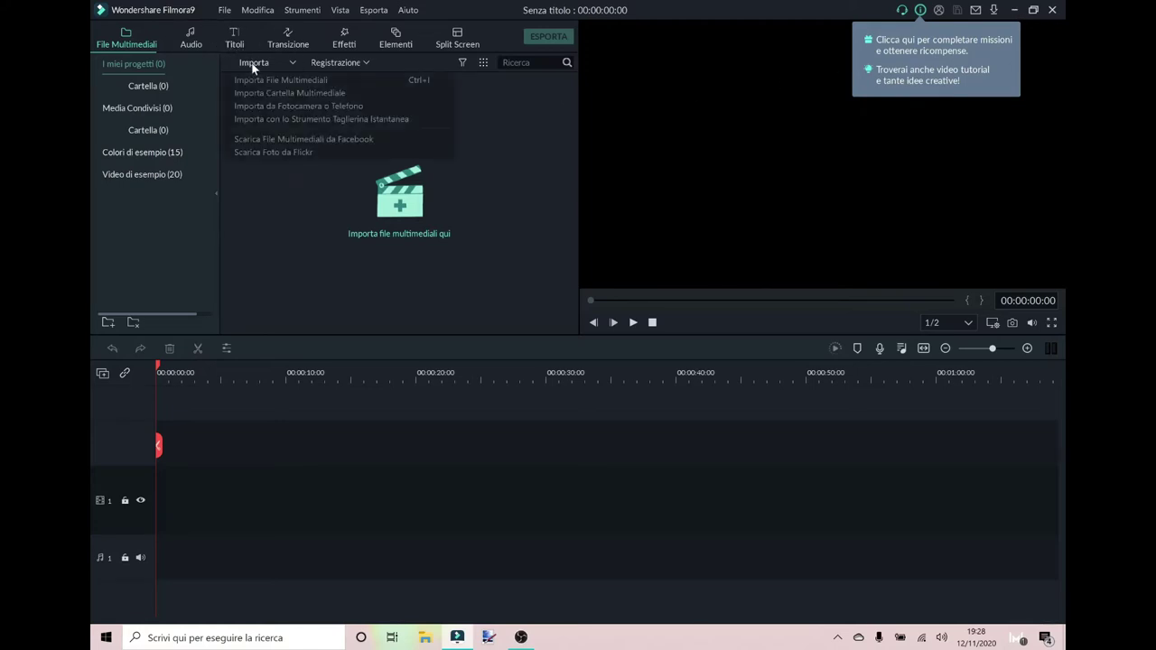
{"action": "left_click", "coordinate": [272, 80]}
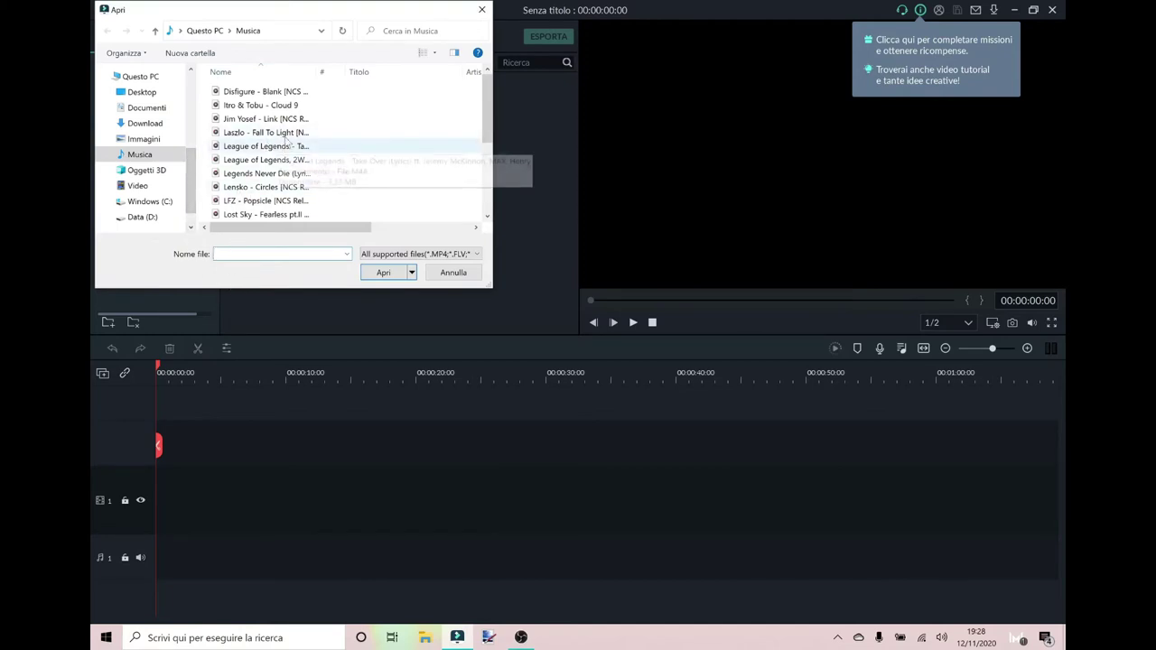
{"action": "left_click", "coordinate": [141, 93]}
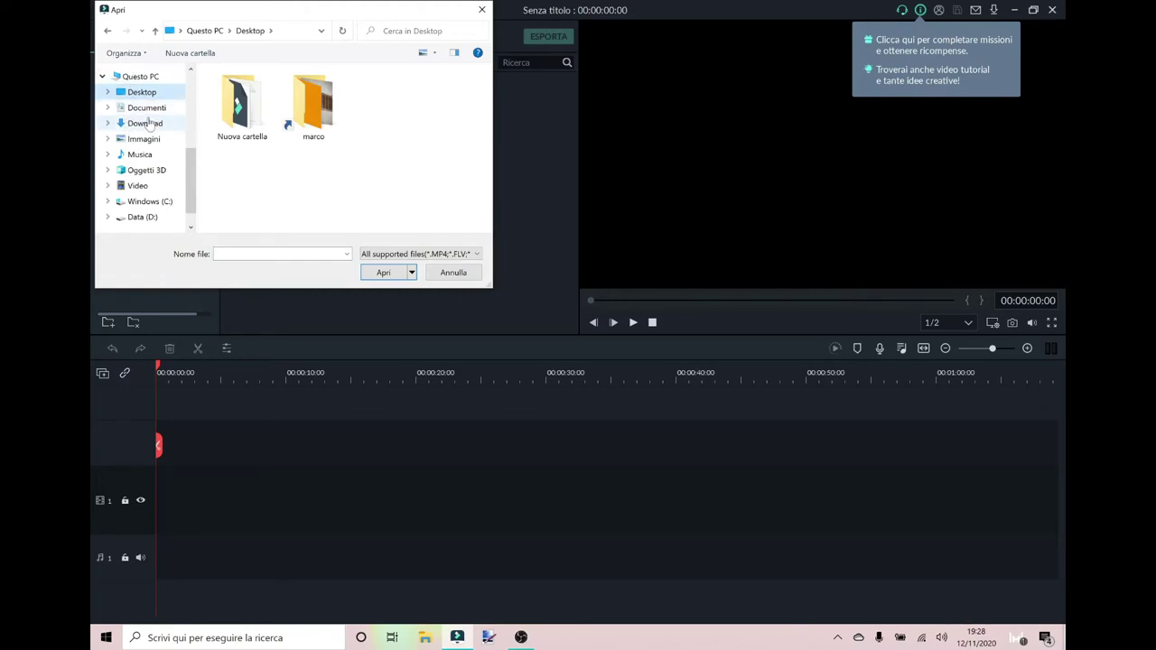
{"action": "left_click", "coordinate": [147, 123]}
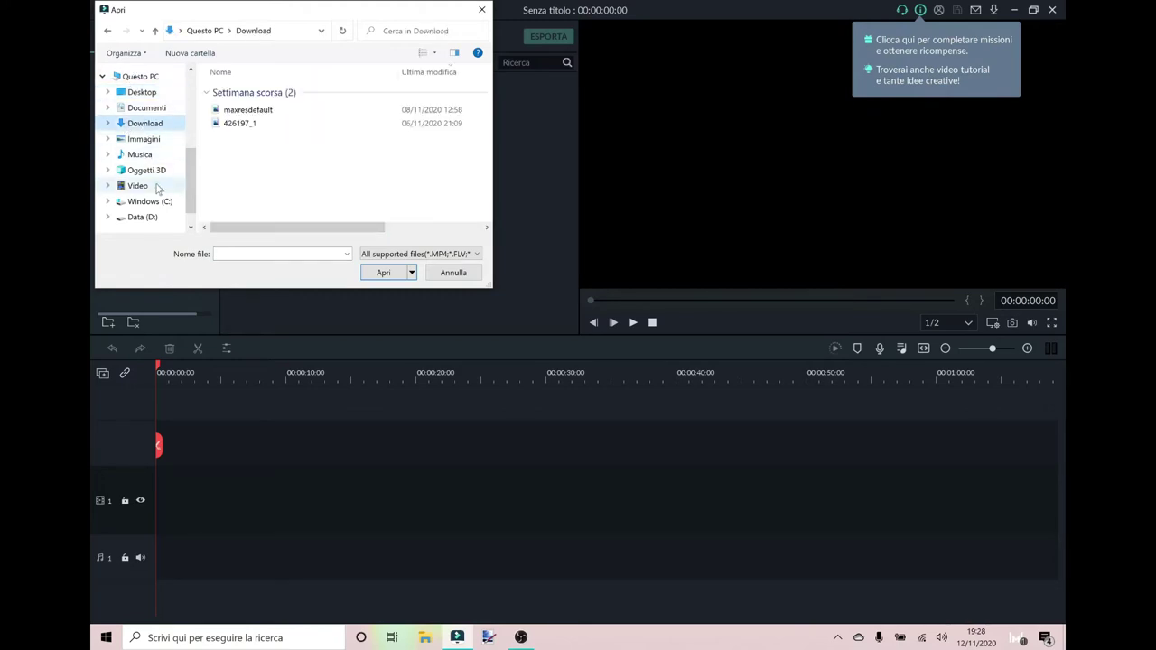
{"action": "left_click", "coordinate": [143, 155]}
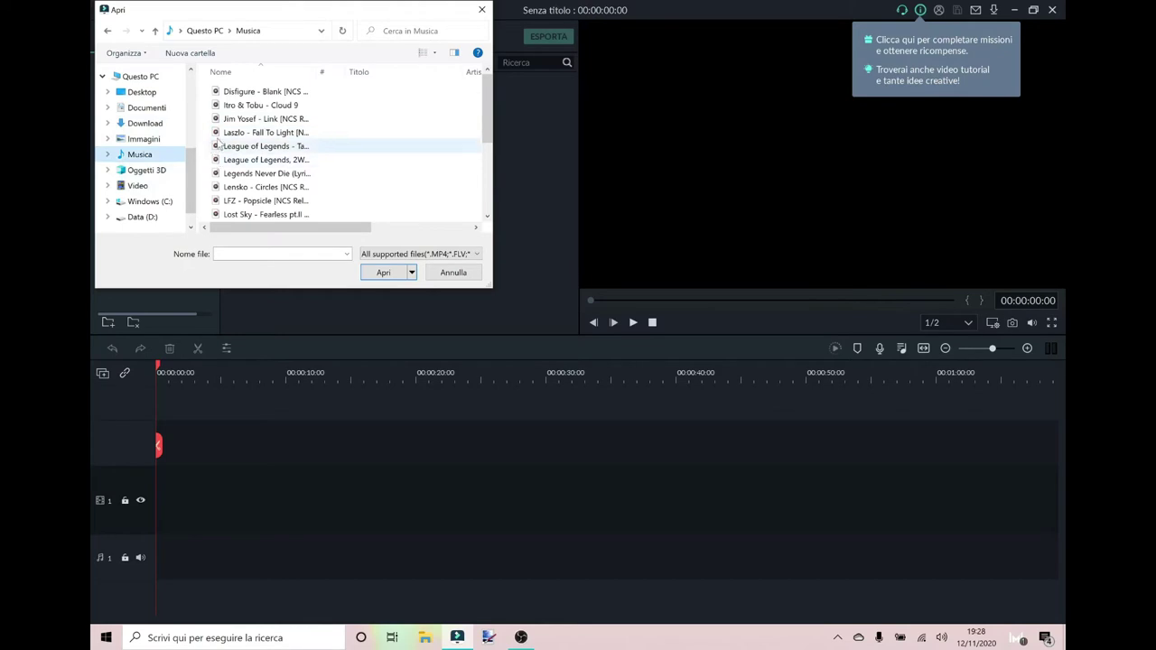
{"action": "left_click", "coordinate": [233, 133]}
{"action": "left_click", "coordinate": [377, 276]}
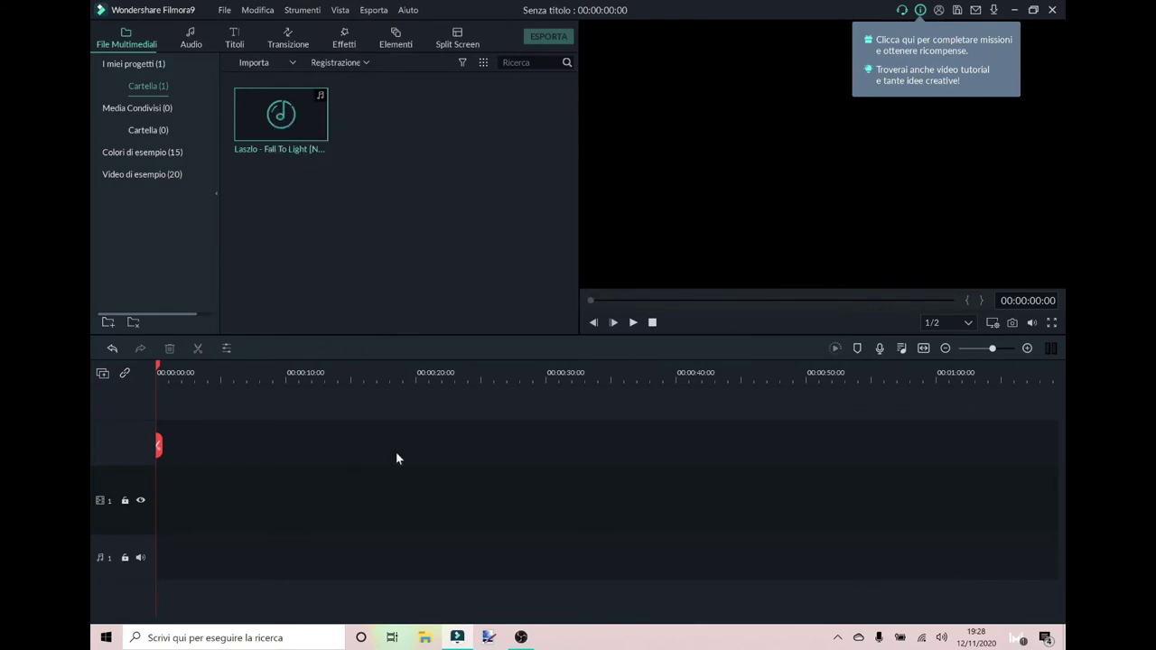
{"action": "left_click_drag", "start_coordinate": [306, 116], "coordinate": [280, 121]}
{"action": "left_click", "coordinate": [280, 117]}
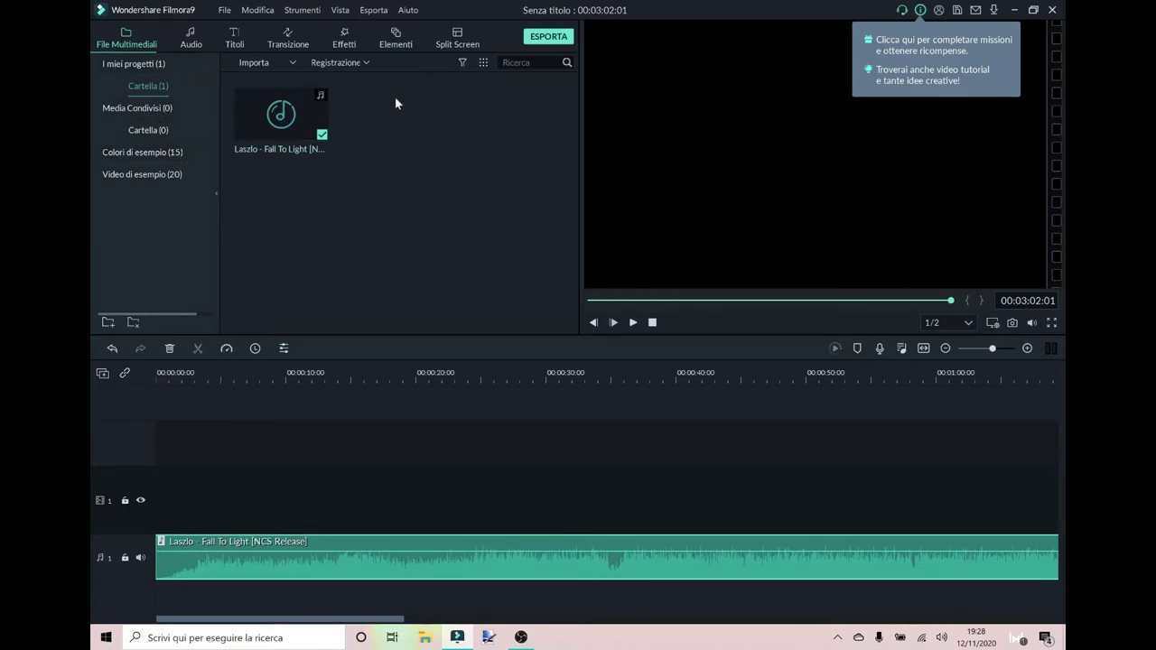
Add the included song "Drift - Drift" twice to the audio track after the first song and briefly preview it
{"action": "left_click", "coordinate": [190, 40]}
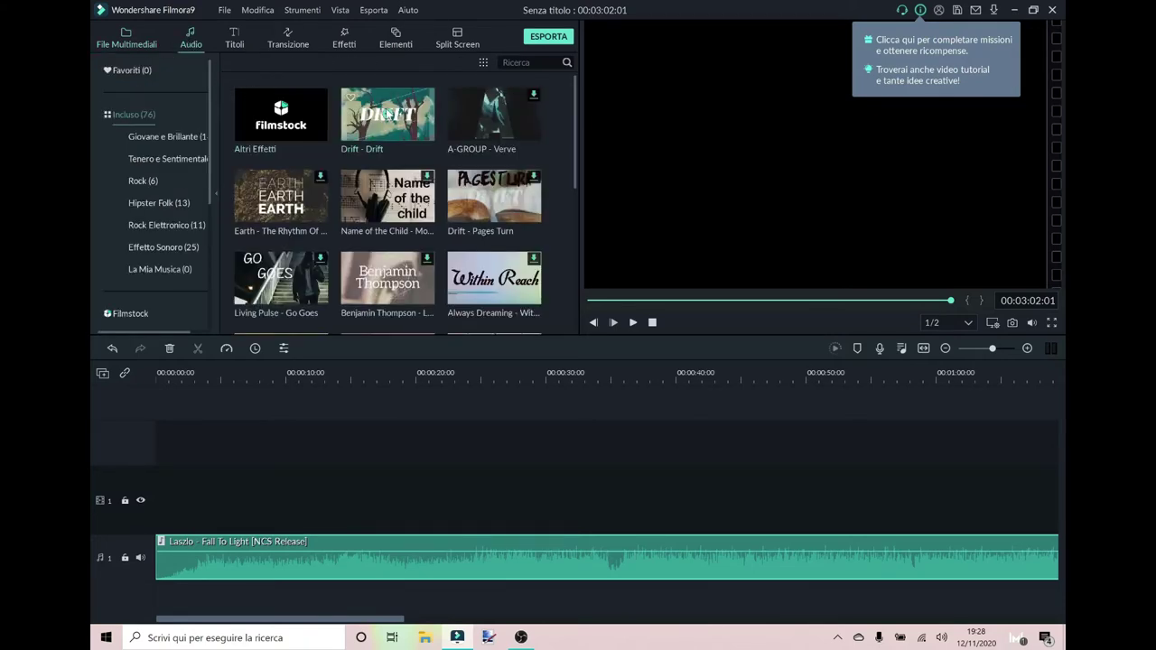
{"action": "left_click", "coordinate": [386, 115]}
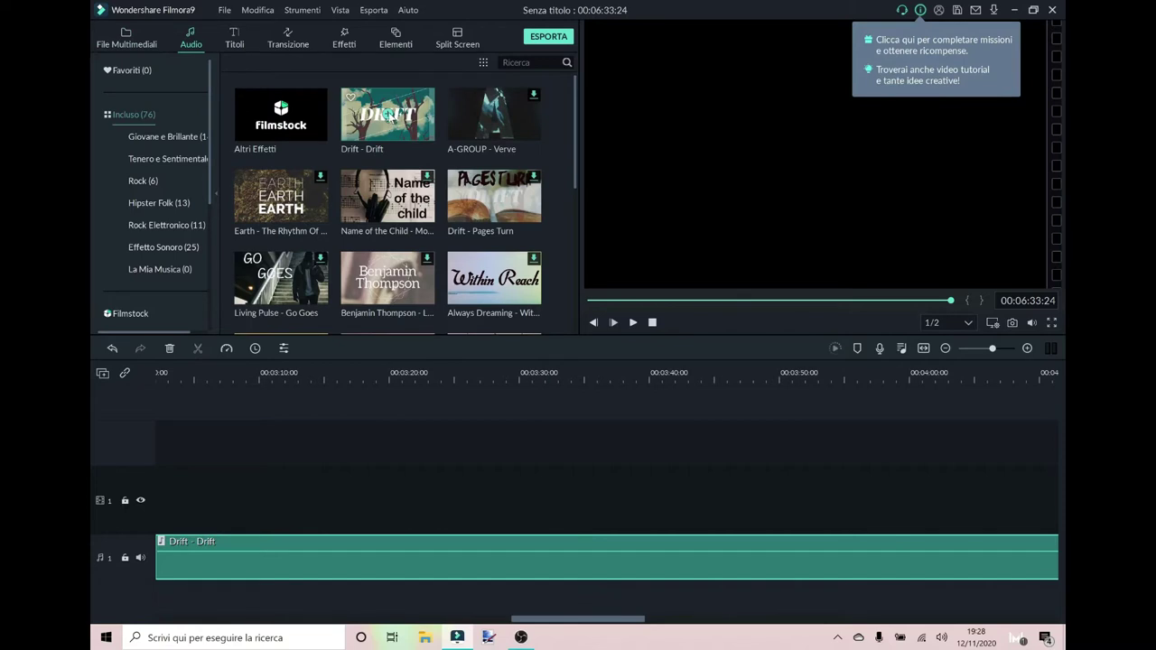
{"action": "double_click", "coordinate": [387, 114]}
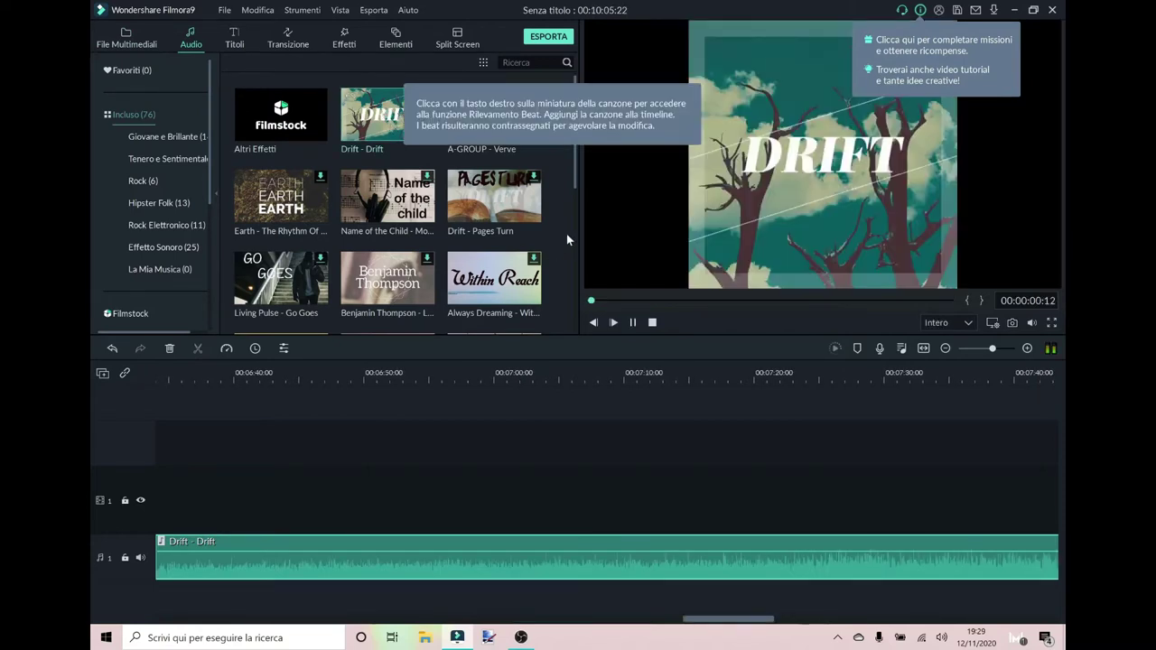
{"action": "key", "text": "space"}
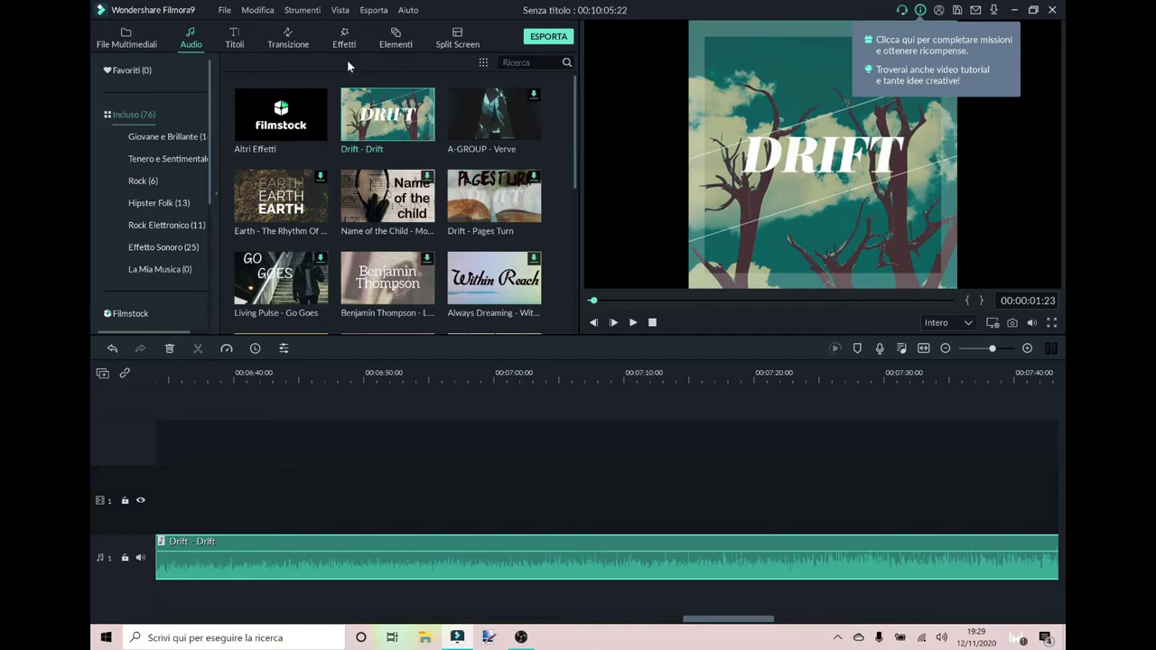
Add a Default Title clip to the video track after the music and replace its text with "dfghjkjhgfghj"
{"action": "left_click", "coordinate": [242, 47]}
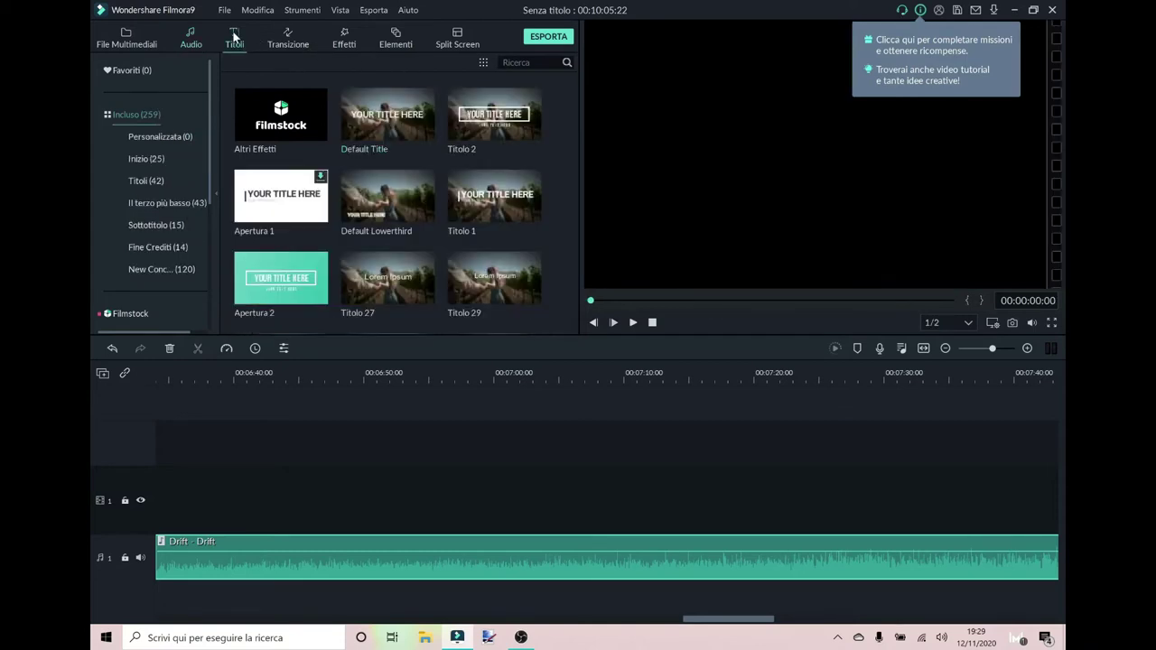
{"action": "left_click", "coordinate": [386, 113]}
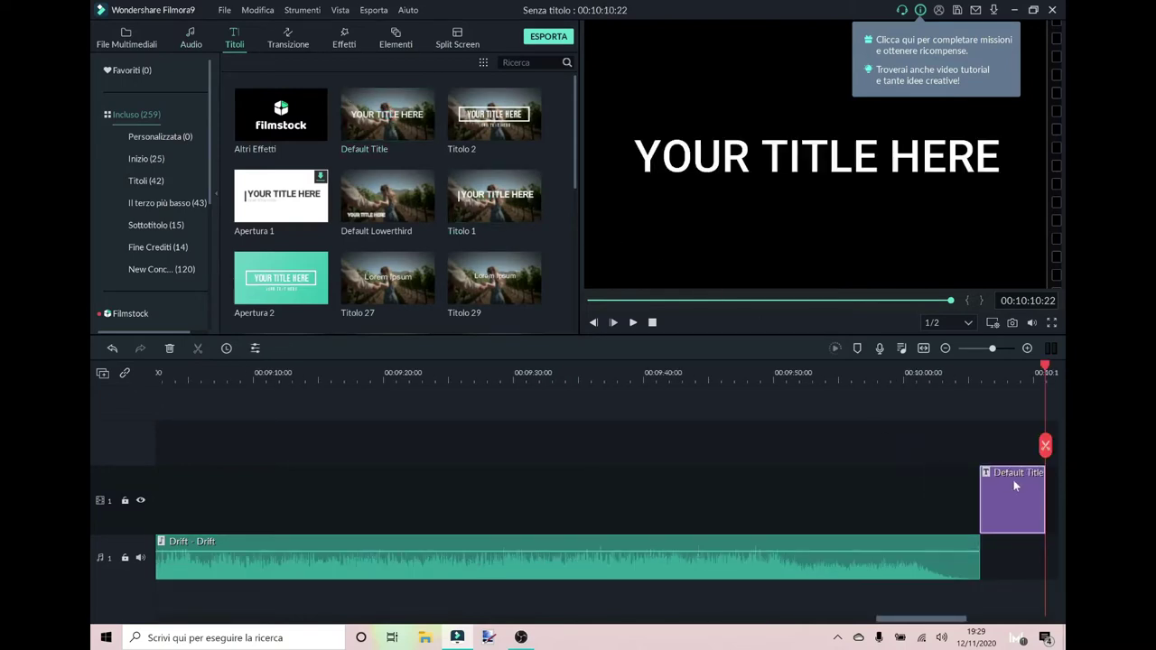
{"action": "double_click", "coordinate": [791, 168]}
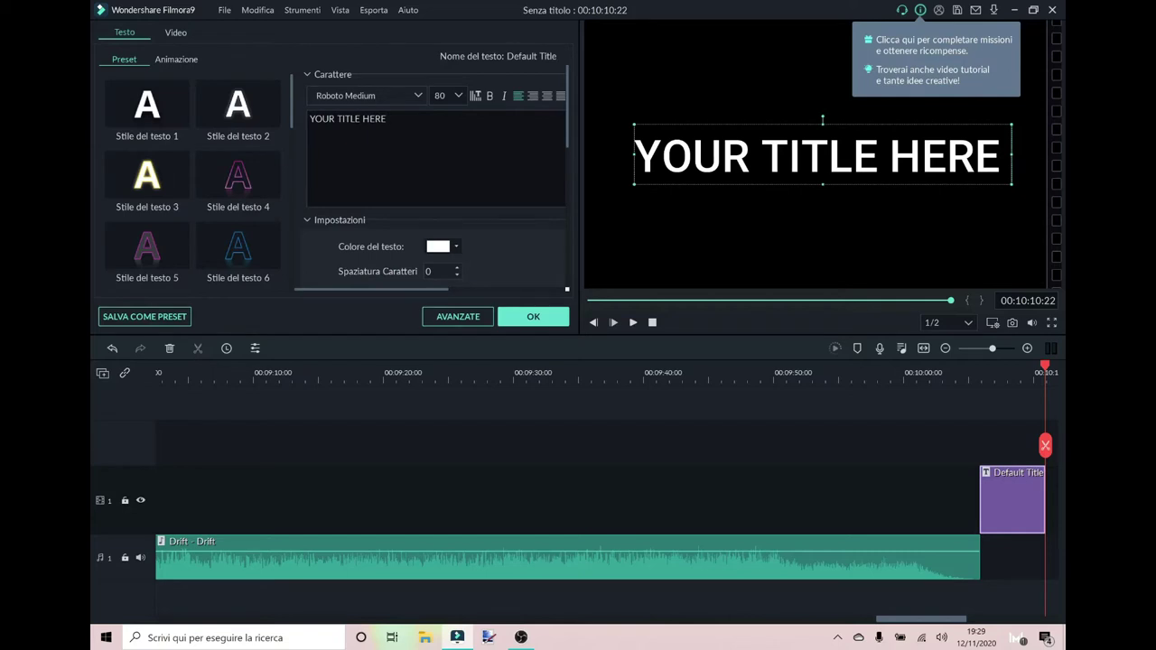
{"action": "key", "text": "BackSpace"}
{"action": "key", "text": "BackSpace"}
{"action": "key", "text": "BackSpace"}
{"action": "key", "text": "BackSpace"}
{"action": "key", "text": "BackSpace"}
{"action": "key", "text": "BackSpace"}
{"action": "key", "text": "BackSpace"}
{"action": "key", "text": "BackSpace"}
{"action": "key", "text": "BackSpace"}
{"action": "key", "text": "BackSpace"}
{"action": "key", "text": "BackSpace"}
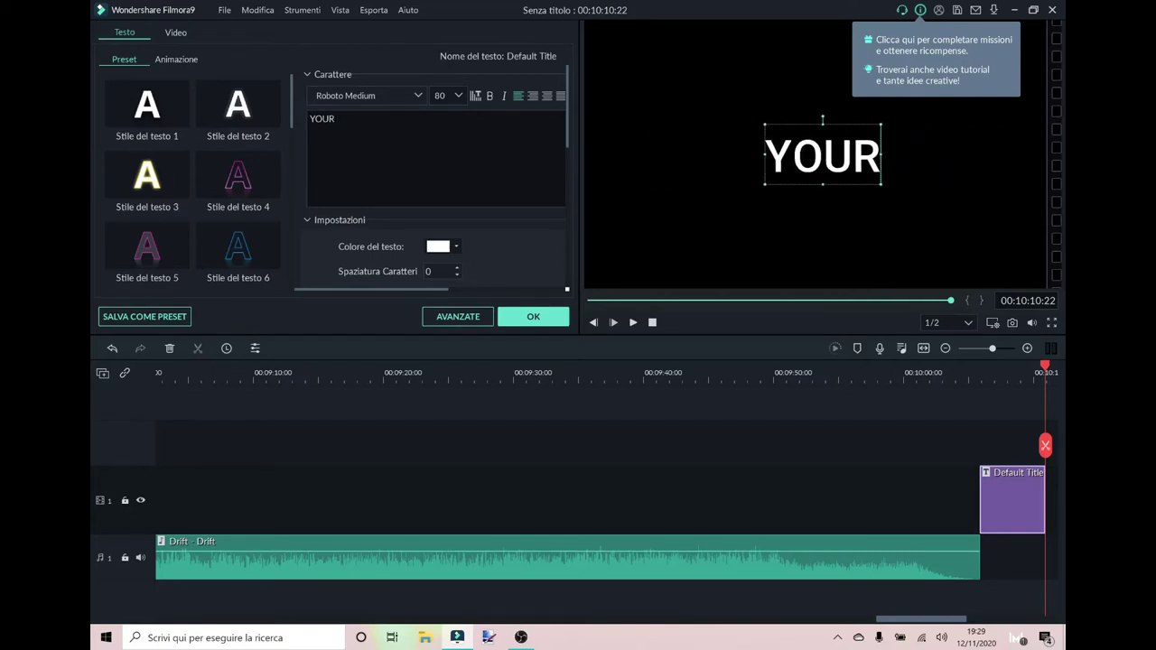
{"action": "key", "text": "BackSpace"}
{"action": "key", "text": "BackSpace"}
{"action": "key", "text": "BackSpace"}
{"action": "key", "text": "BackSpace"}
{"action": "type", "text": "dfghjkjhgfghj"}
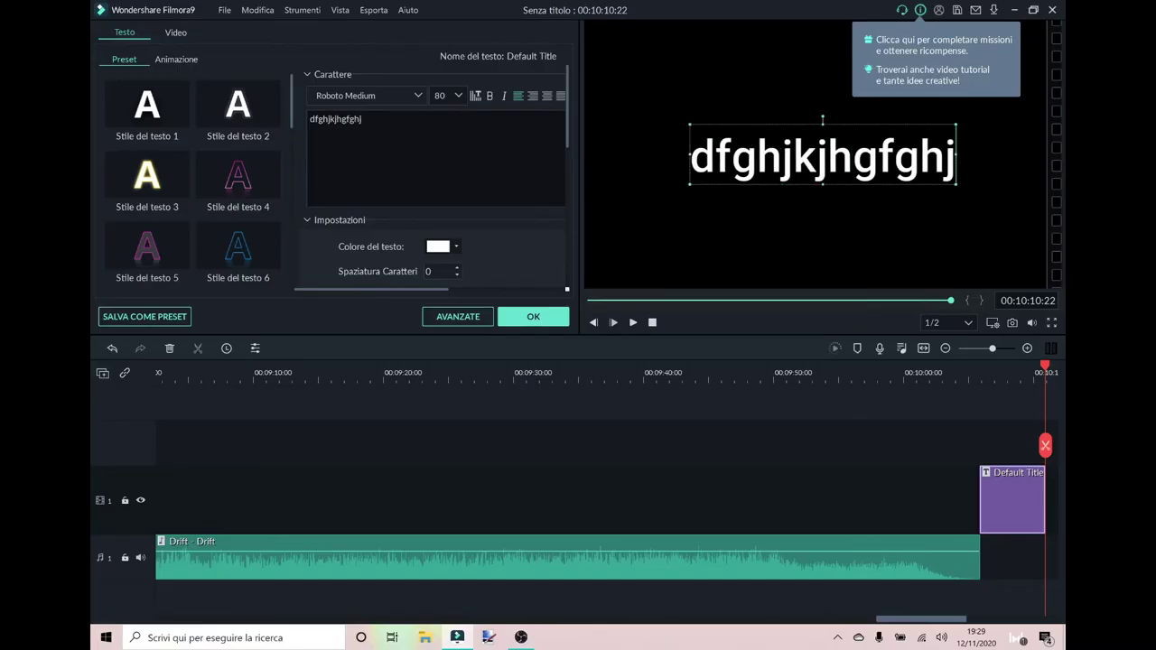
Try text styles 1 and 3 on the title, apply "Stile del testo 4" and accept the title changes
{"action": "left_click", "coordinate": [148, 109]}
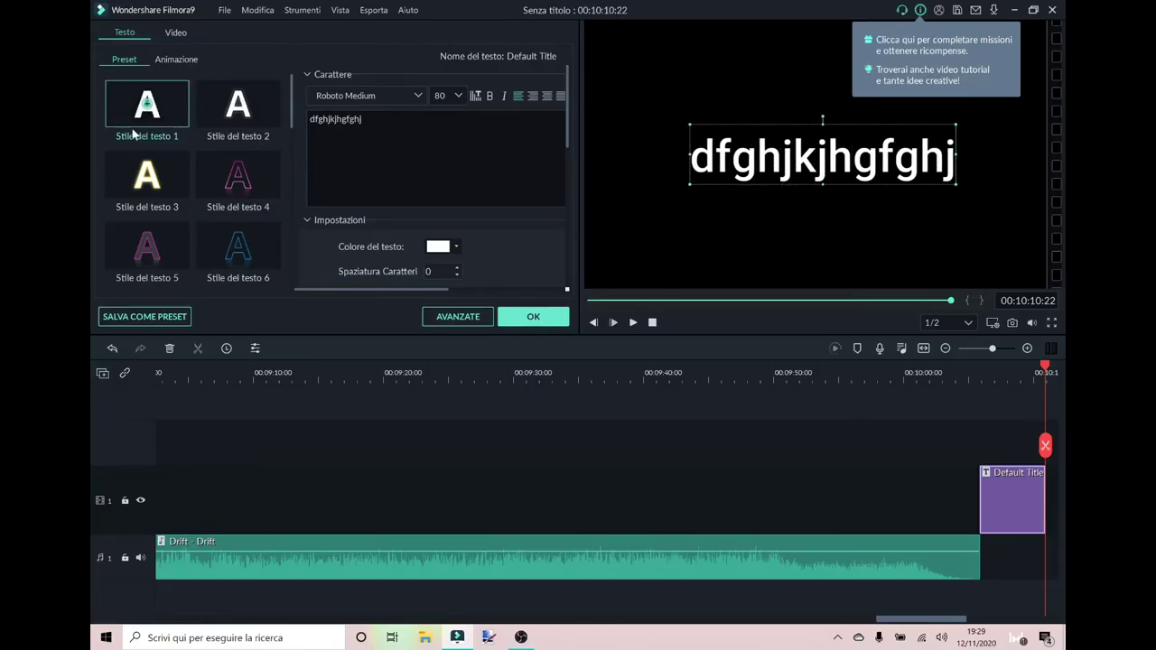
{"action": "left_click", "coordinate": [149, 173]}
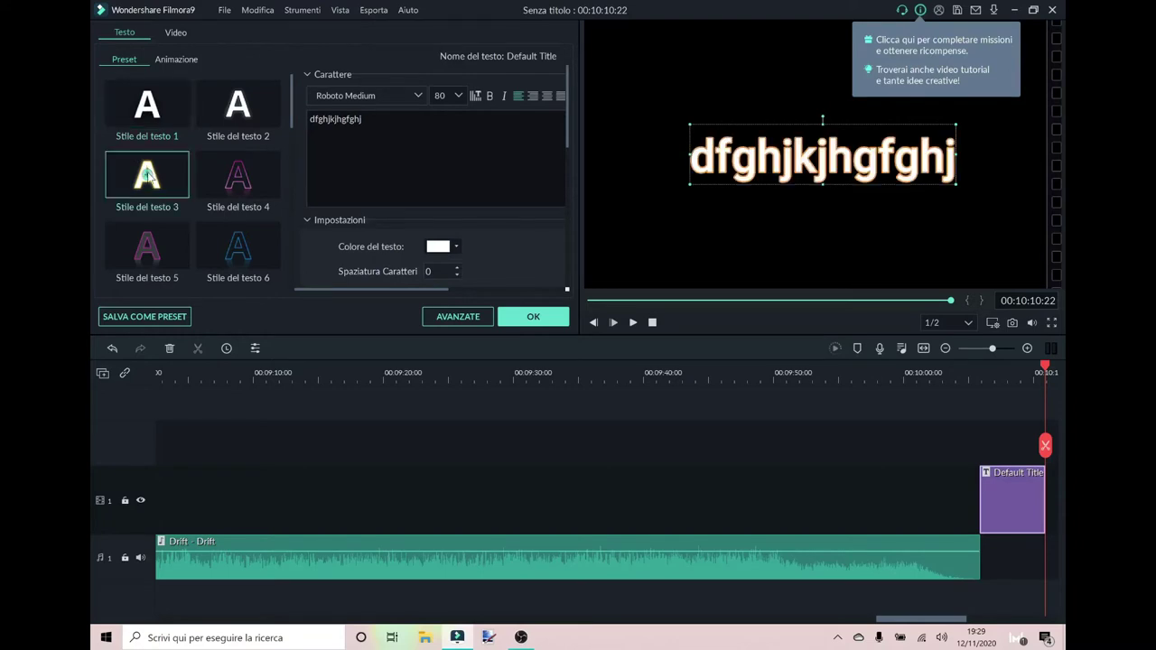
{"action": "left_click", "coordinate": [237, 176]}
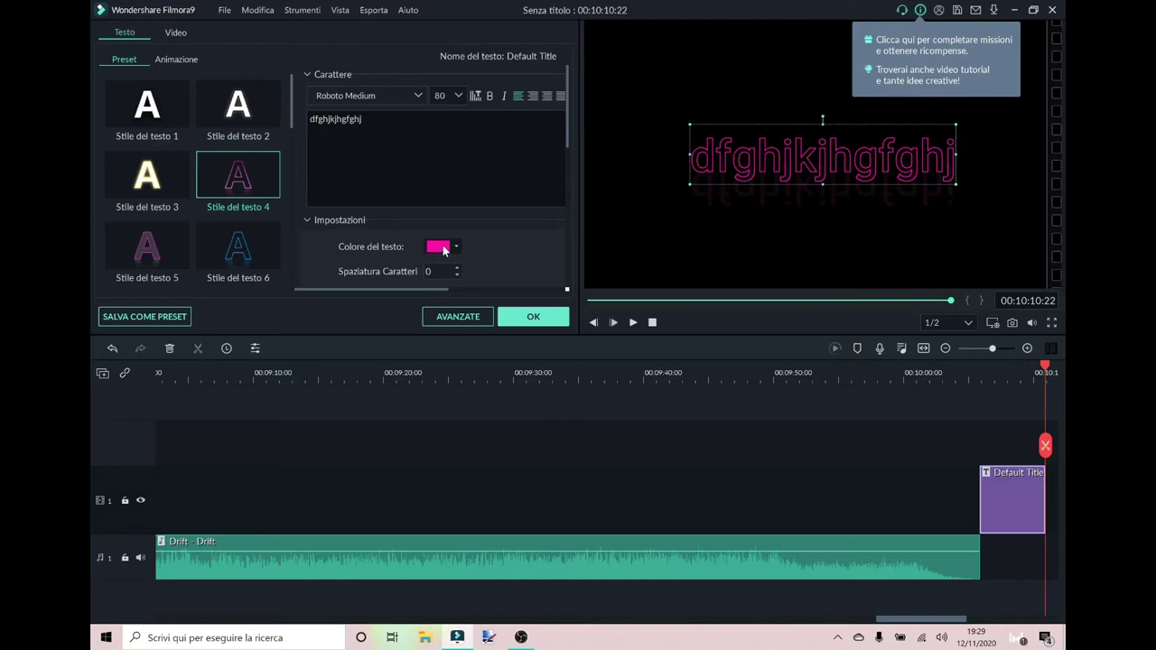
{"action": "left_click", "coordinate": [444, 250]}
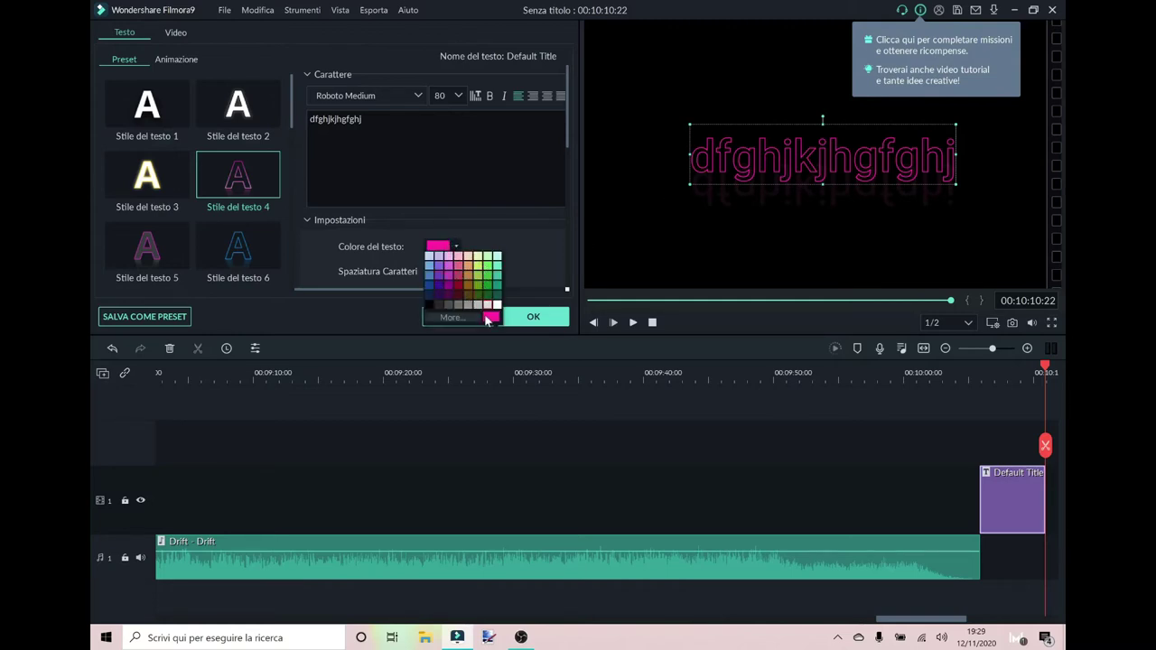
{"action": "left_click", "coordinate": [559, 201]}
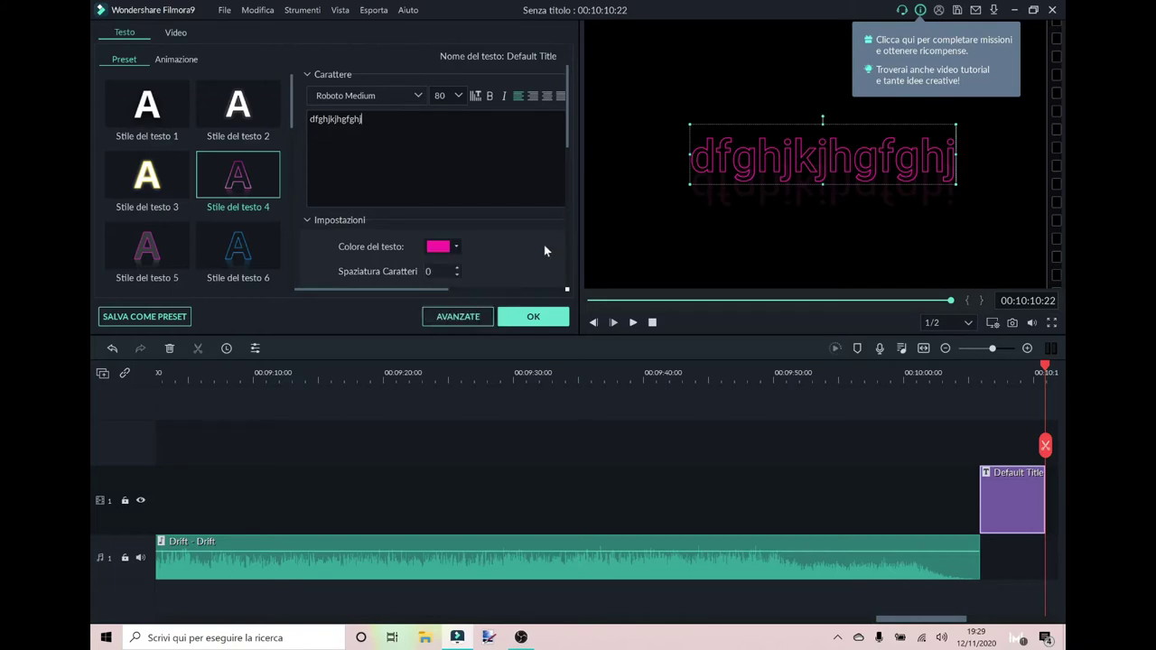
{"action": "left_click", "coordinate": [542, 321]}
{"action": "left_click", "coordinate": [530, 318]}
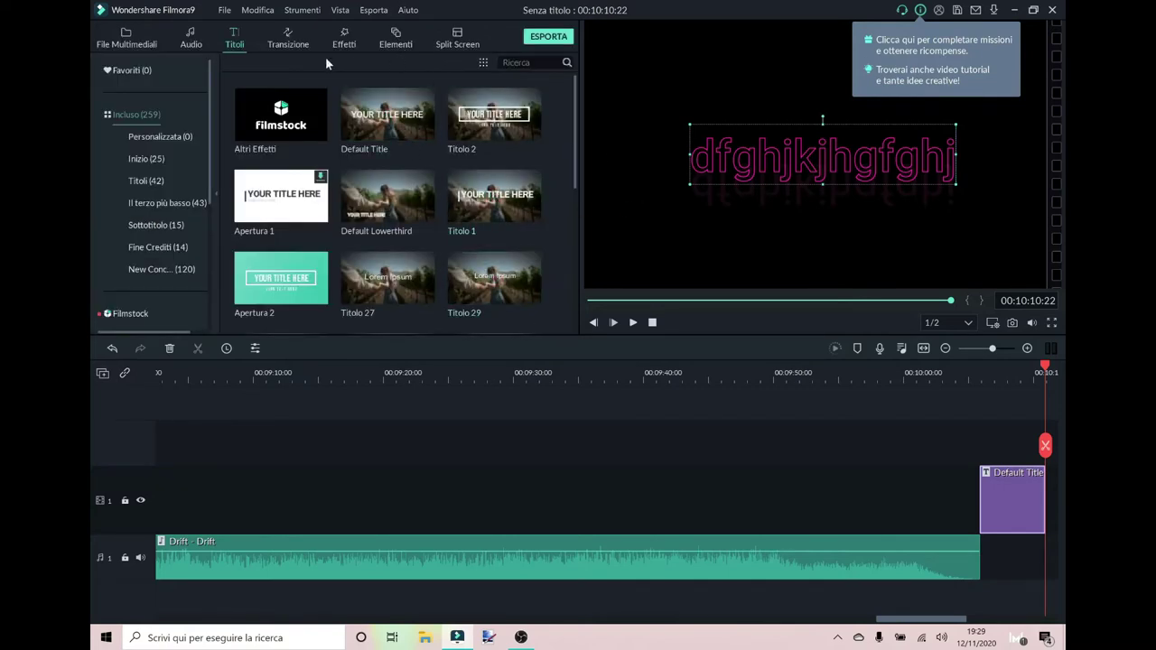
Apply the Dissolvi transition to both ends of the title clip and add the '70 effect directly after it
{"action": "left_click", "coordinate": [279, 46]}
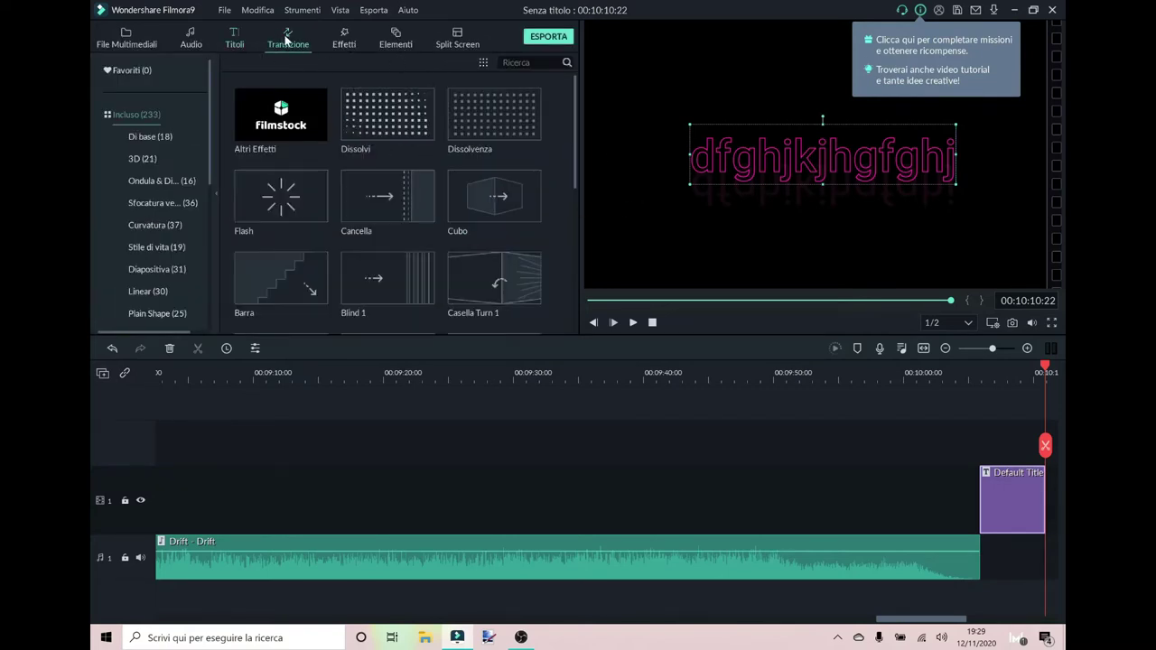
{"action": "left_click", "coordinate": [388, 116]}
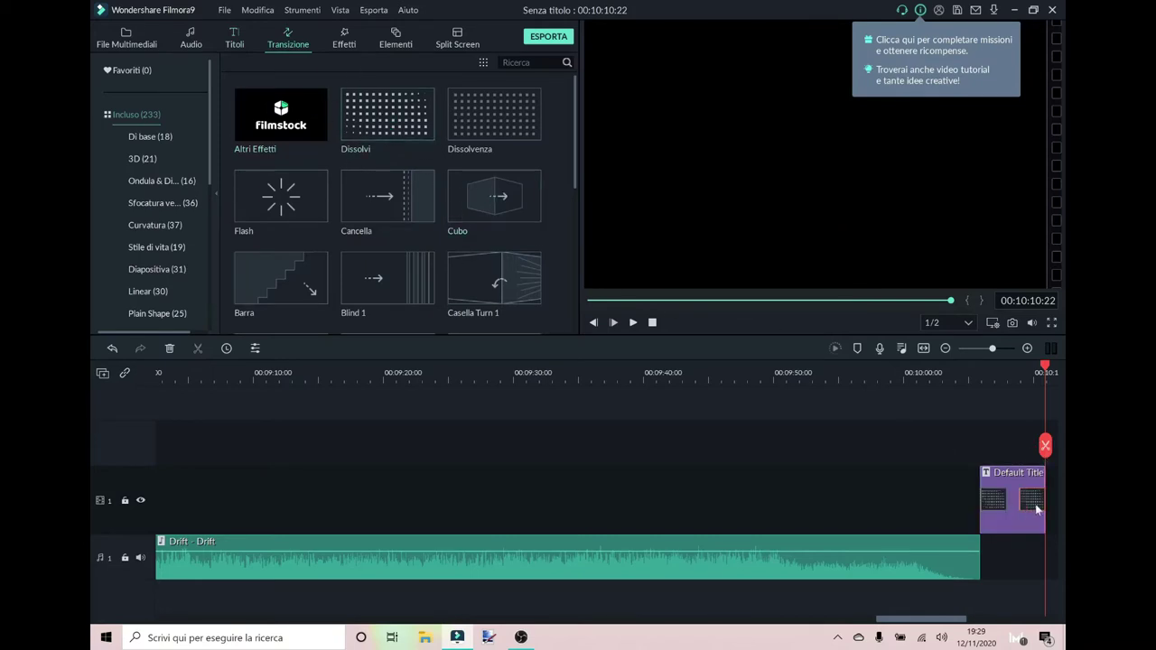
{"action": "left_click", "coordinate": [344, 38]}
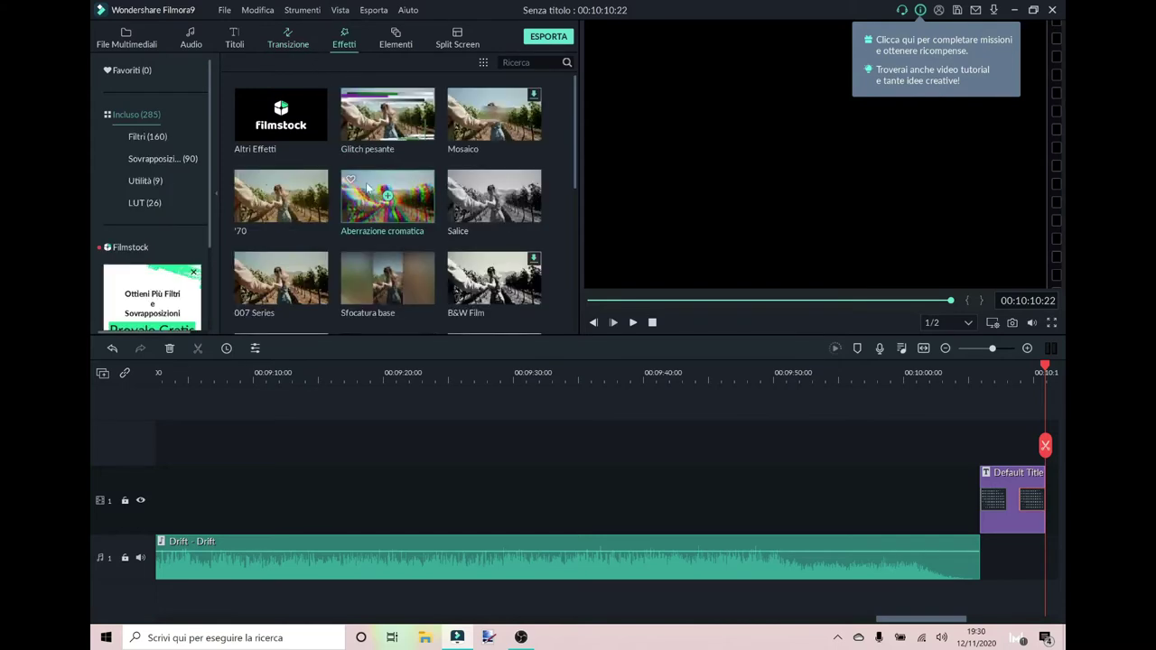
{"action": "left_click", "coordinate": [281, 196]}
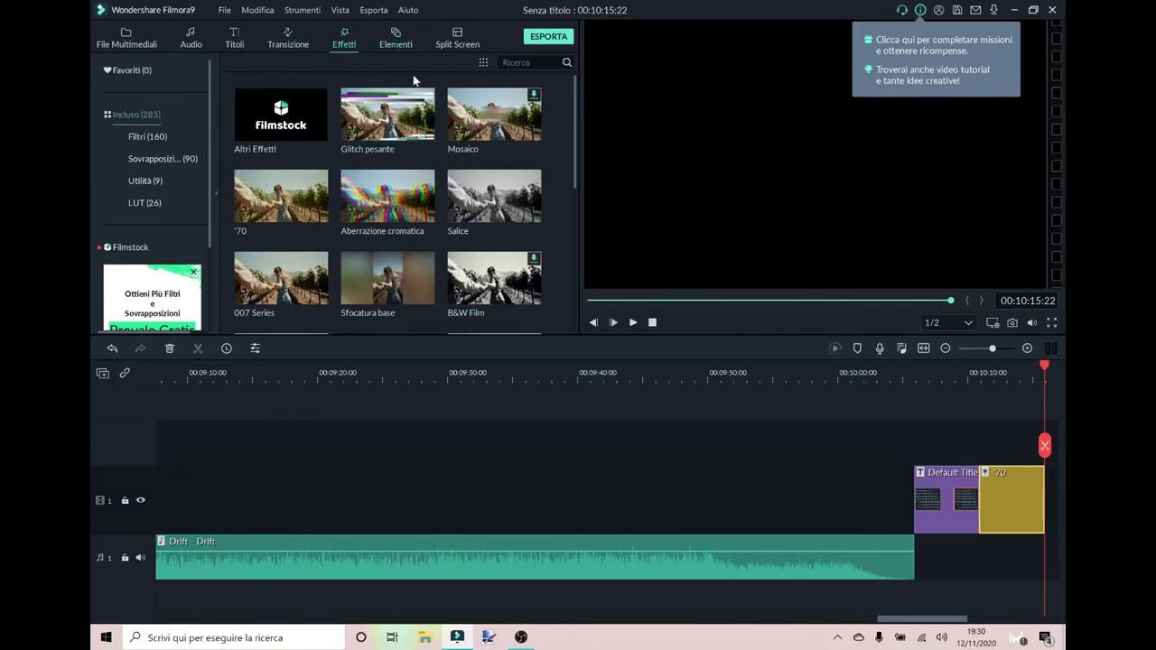
Add the thumbs-up "Elemento Web Cerchio" element after the '70 effect and play the timeline from about 00:10:10:19
{"action": "left_click", "coordinate": [396, 38]}
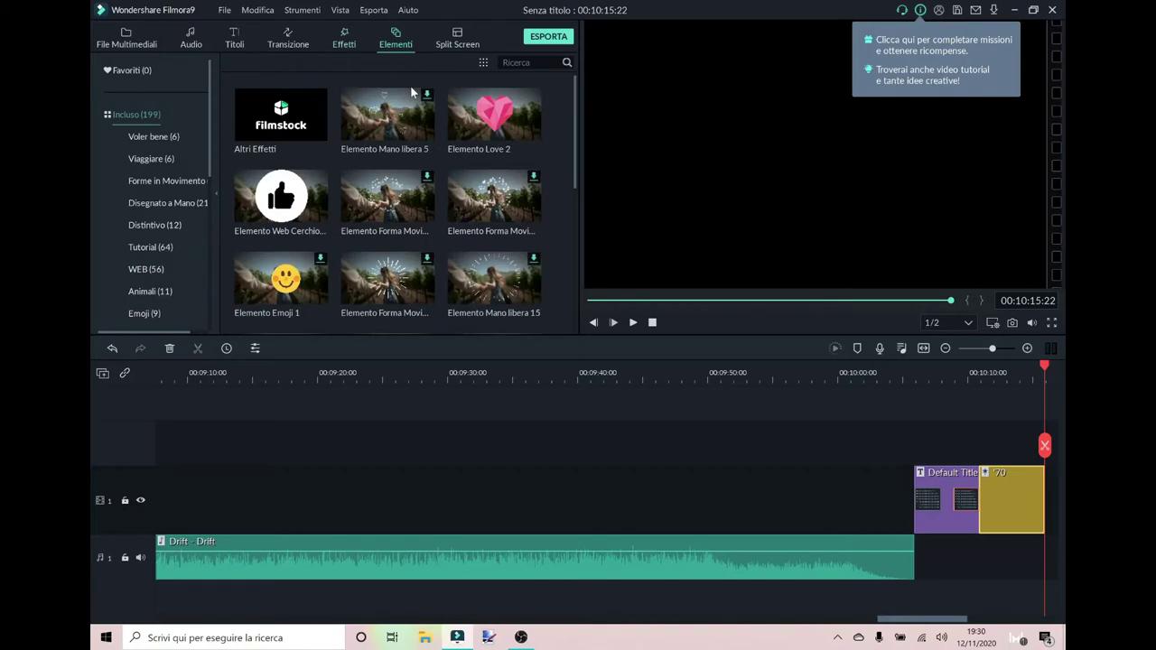
{"action": "left_click", "coordinate": [282, 196]}
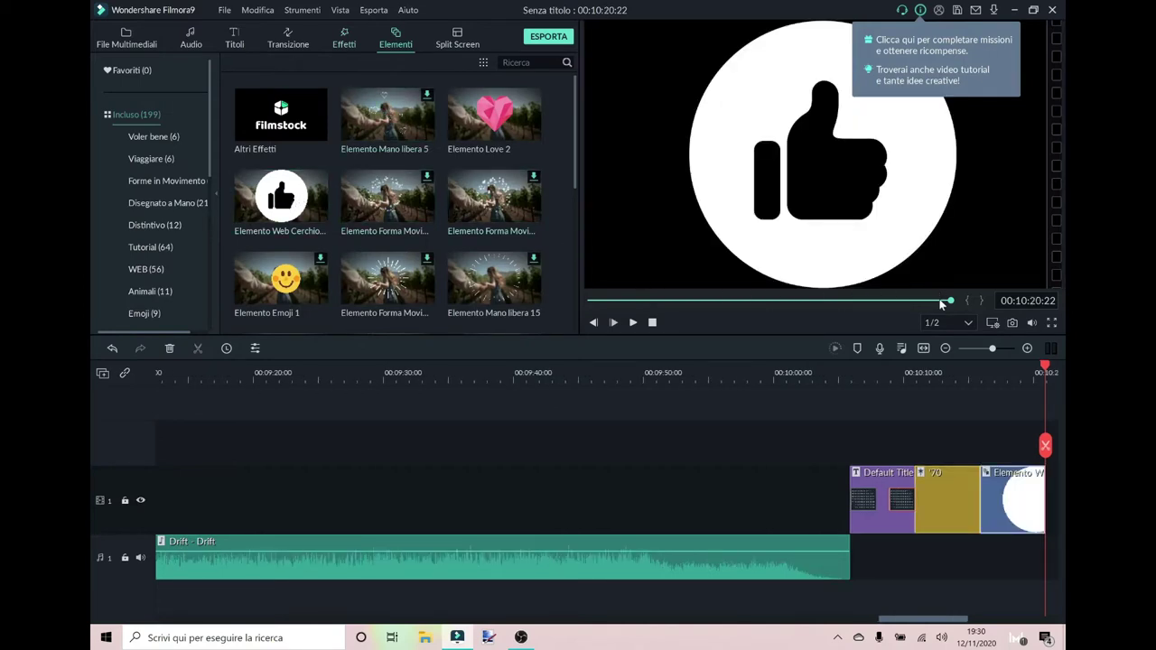
{"action": "mouse_move", "coordinate": [942, 304]}
{"action": "left_mouse_down"}
{"action": "mouse_move", "coordinate": [930, 302]}
{"action": "mouse_move", "coordinate": [945, 301]}
{"action": "left_mouse_up"}
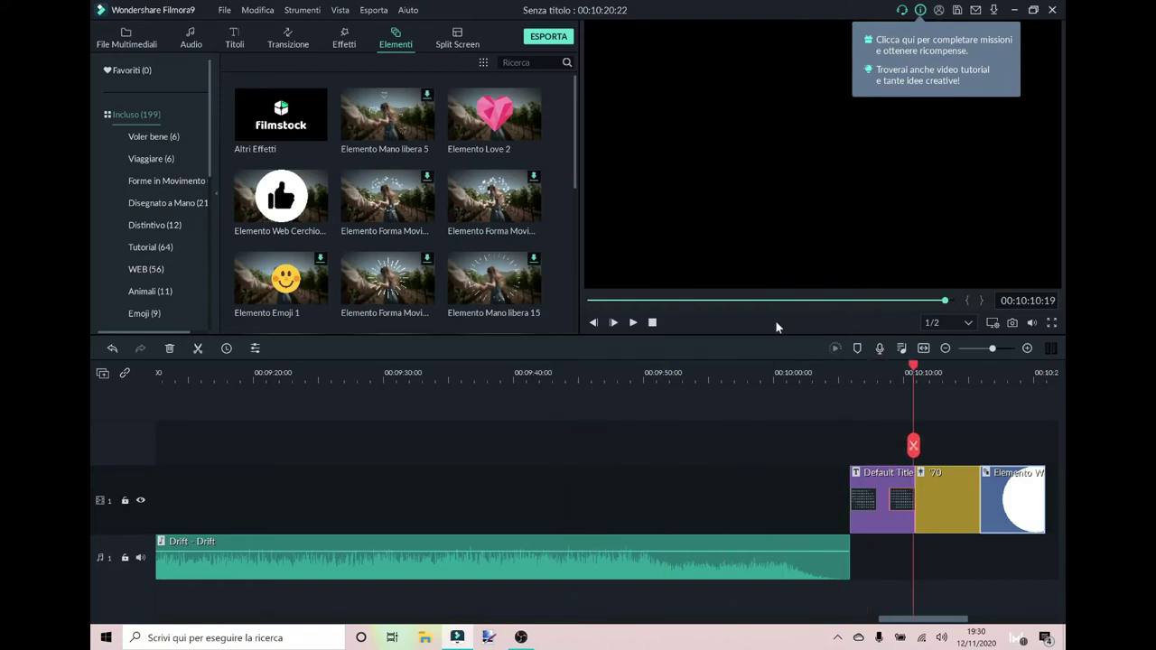
{"action": "left_click", "coordinate": [632, 324]}
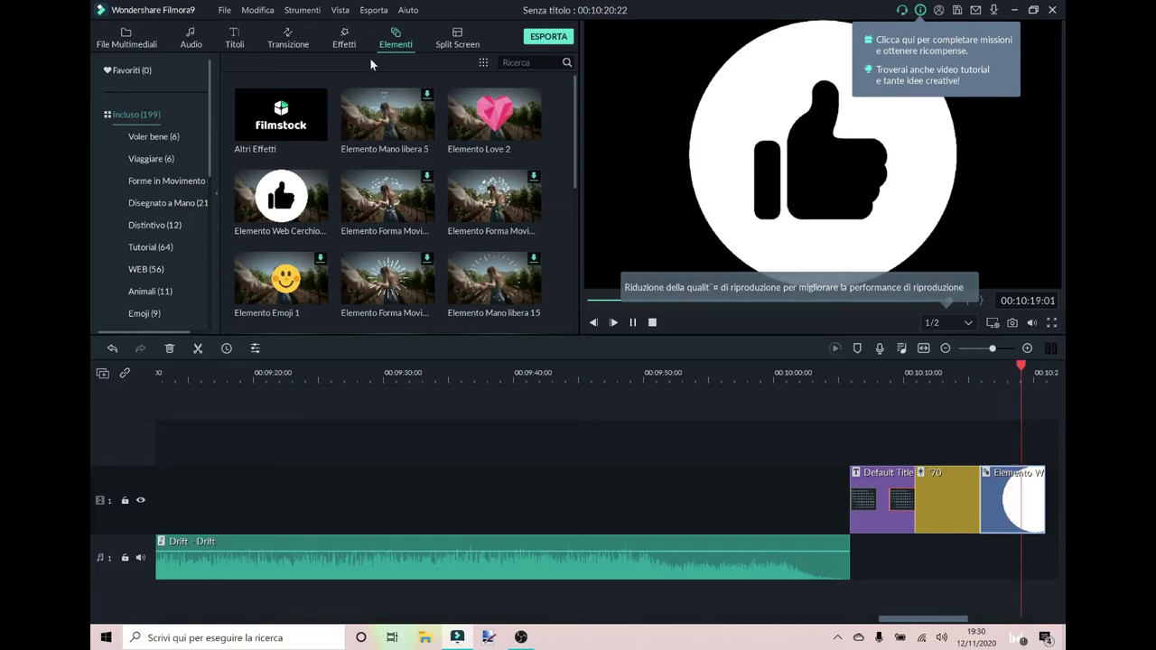
{"action": "left_click", "coordinate": [467, 41]}
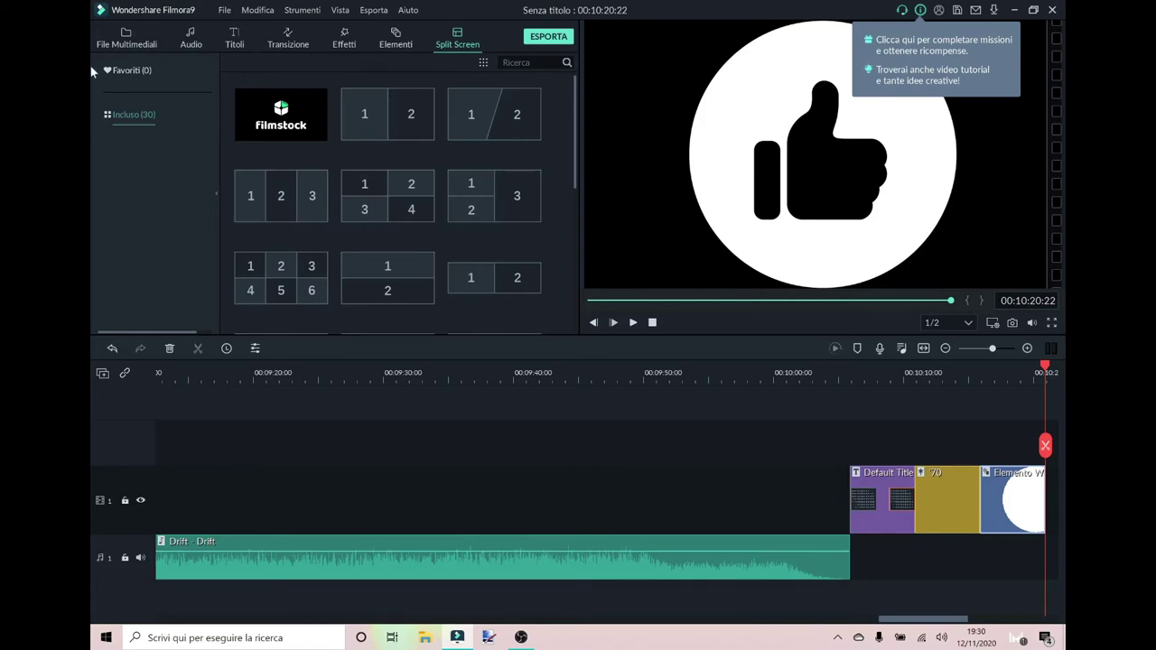
{"action": "left_click", "coordinate": [163, 39]}
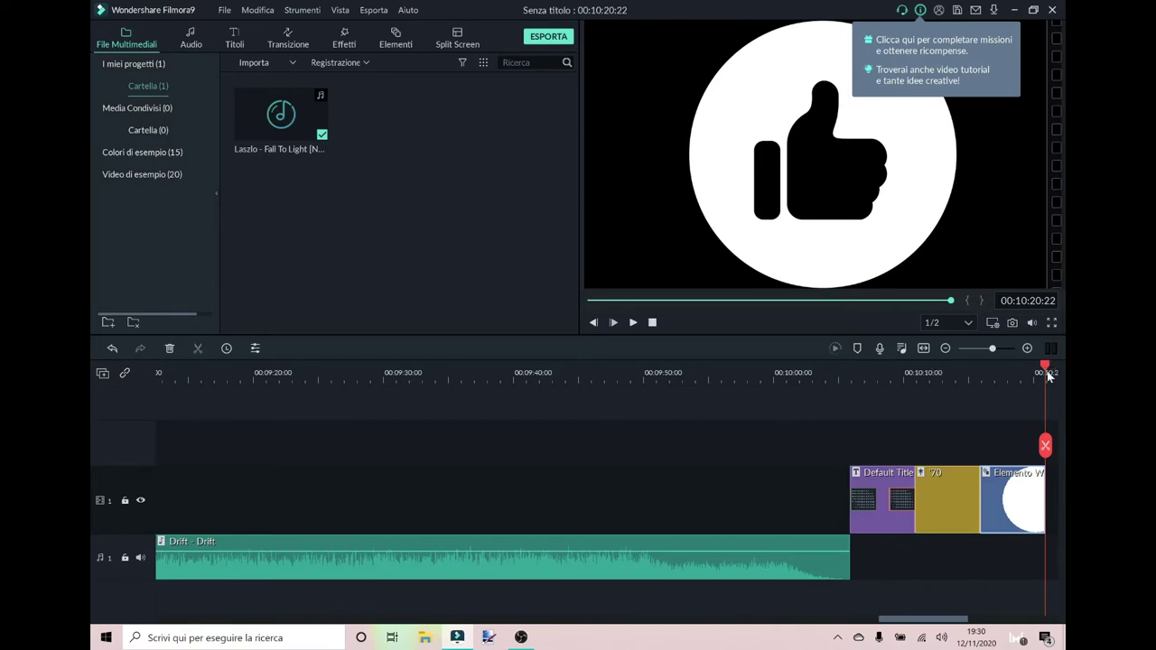
Move the playhead back over the Drift song to about 00:09:34:14 on the timeline
{"action": "left_click_drag", "start_coordinate": [1045, 445], "coordinate": [558, 446]}
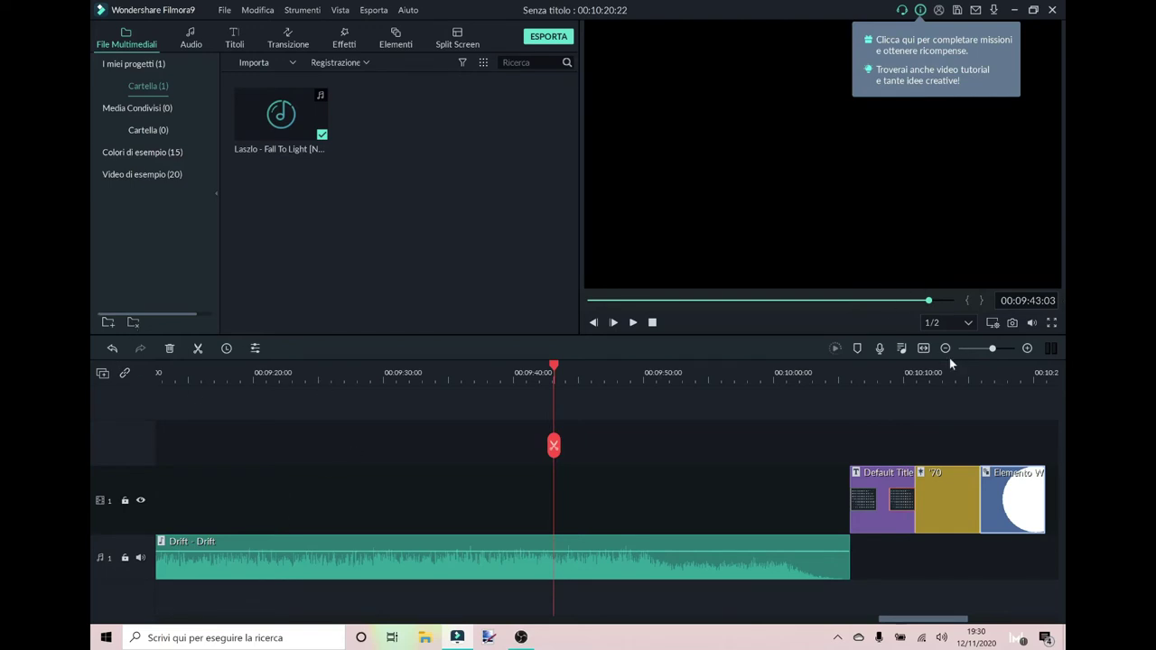
{"action": "left_click_drag", "start_coordinate": [554, 370], "coordinate": [441, 410]}
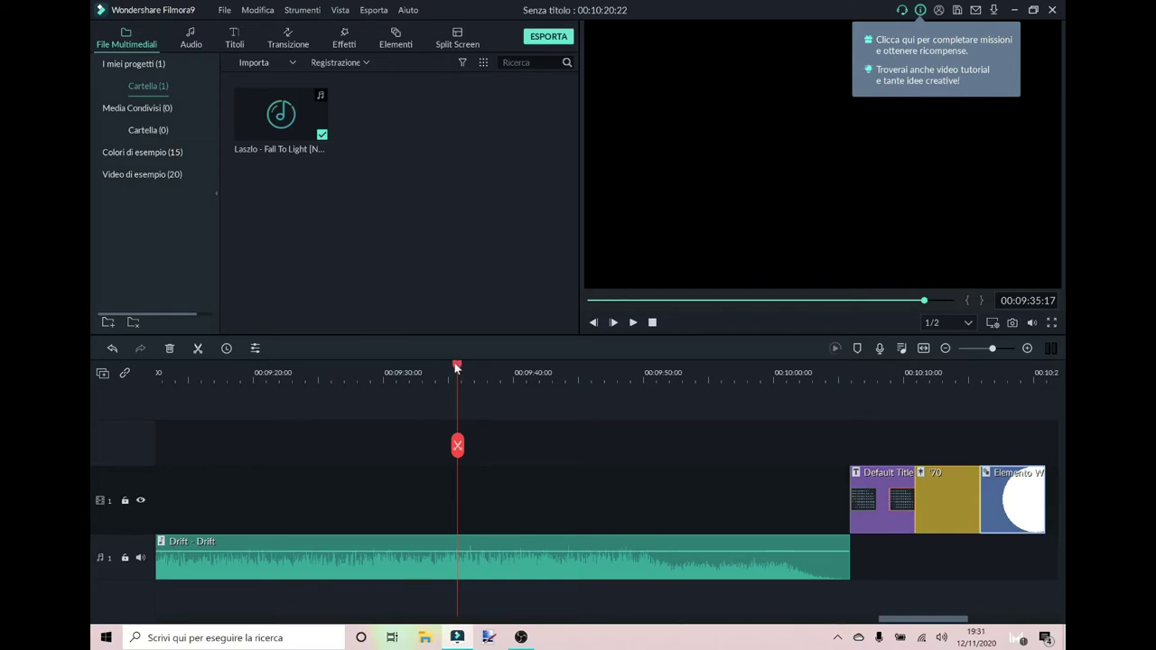
{"action": "left_click_drag", "start_coordinate": [458, 365], "coordinate": [430, 444]}
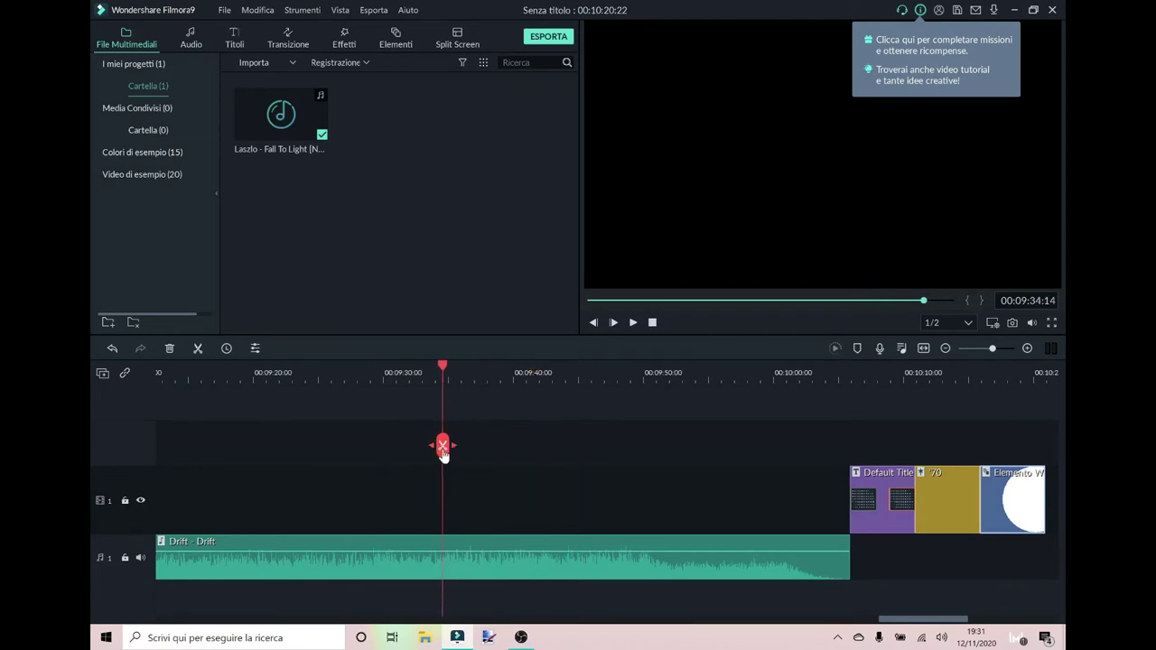
Split the Drift song at 00:09:34:14 and 00:09:37:18, and return the playhead to the first cut
{"action": "left_click", "coordinate": [442, 448]}
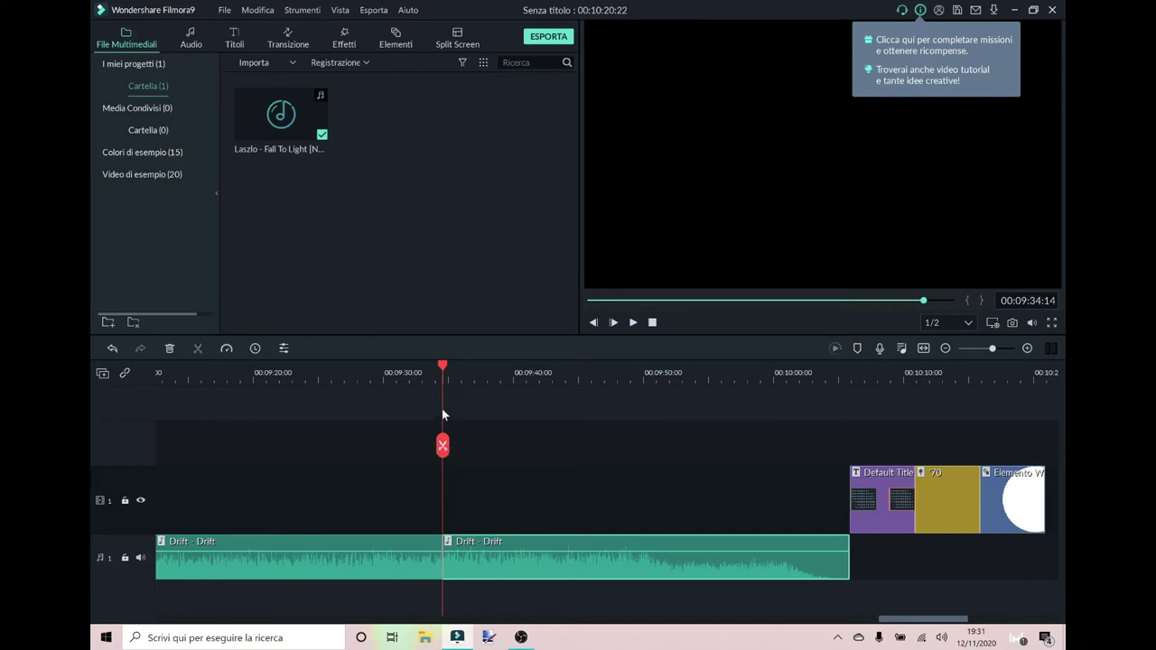
{"action": "left_click_drag", "start_coordinate": [444, 368], "coordinate": [483, 368]}
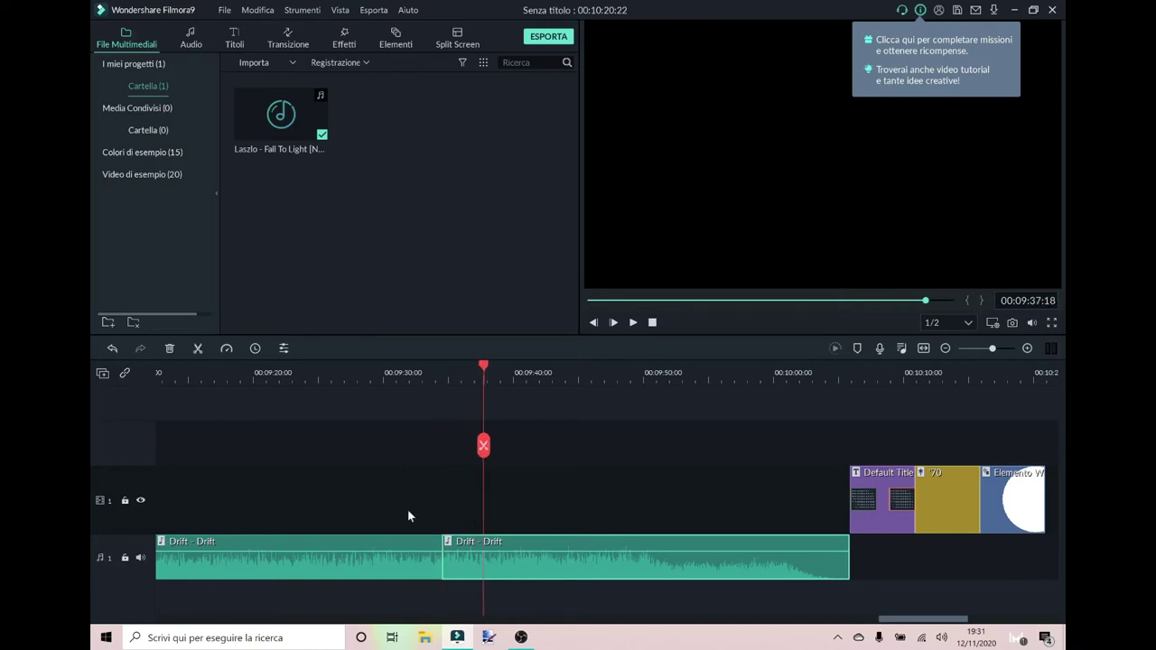
{"action": "left_click", "coordinate": [198, 350]}
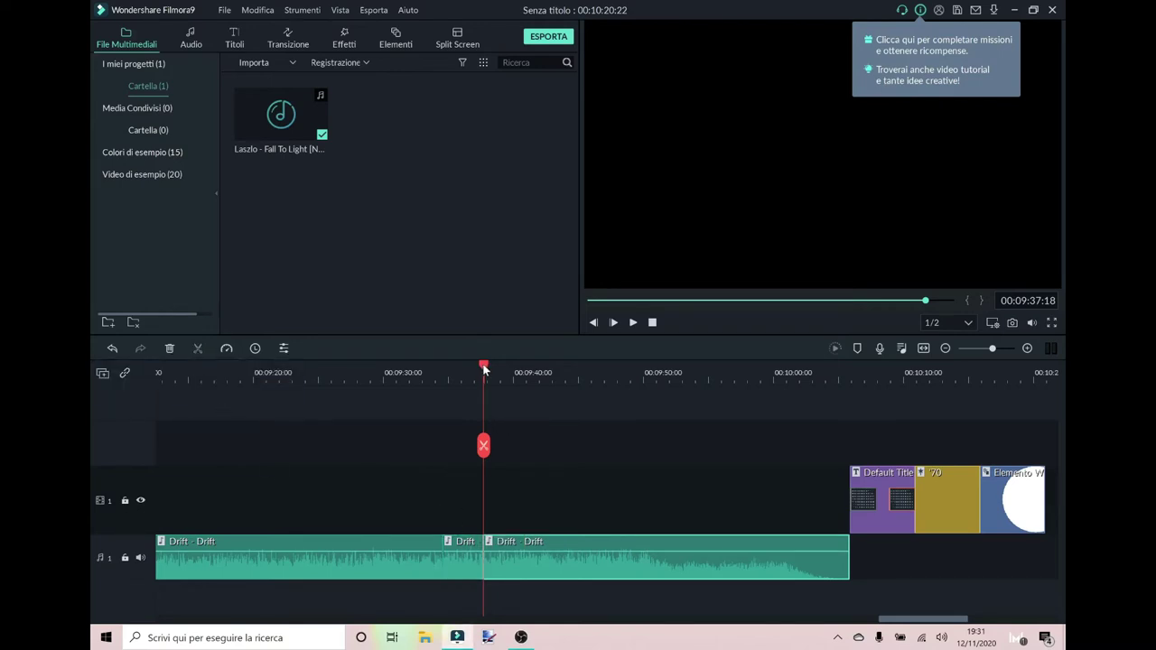
{"action": "left_click_drag", "start_coordinate": [484, 366], "coordinate": [443, 368]}
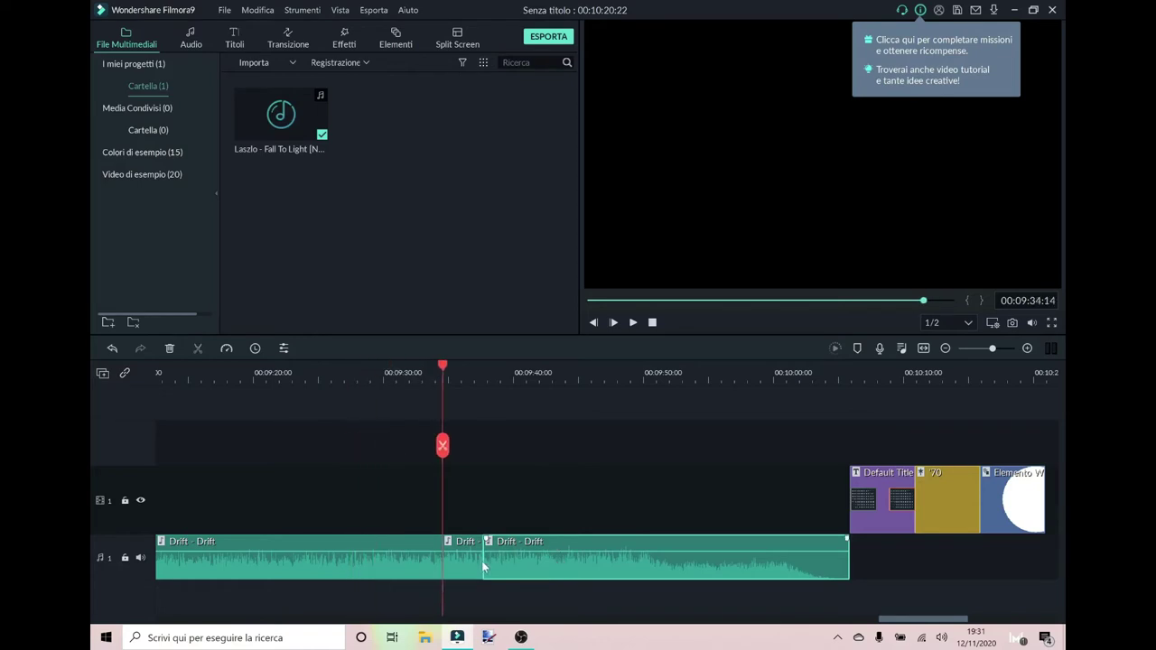
Delete the short Drift segment between the two cuts and undo the deletion
{"action": "left_click", "coordinate": [458, 560]}
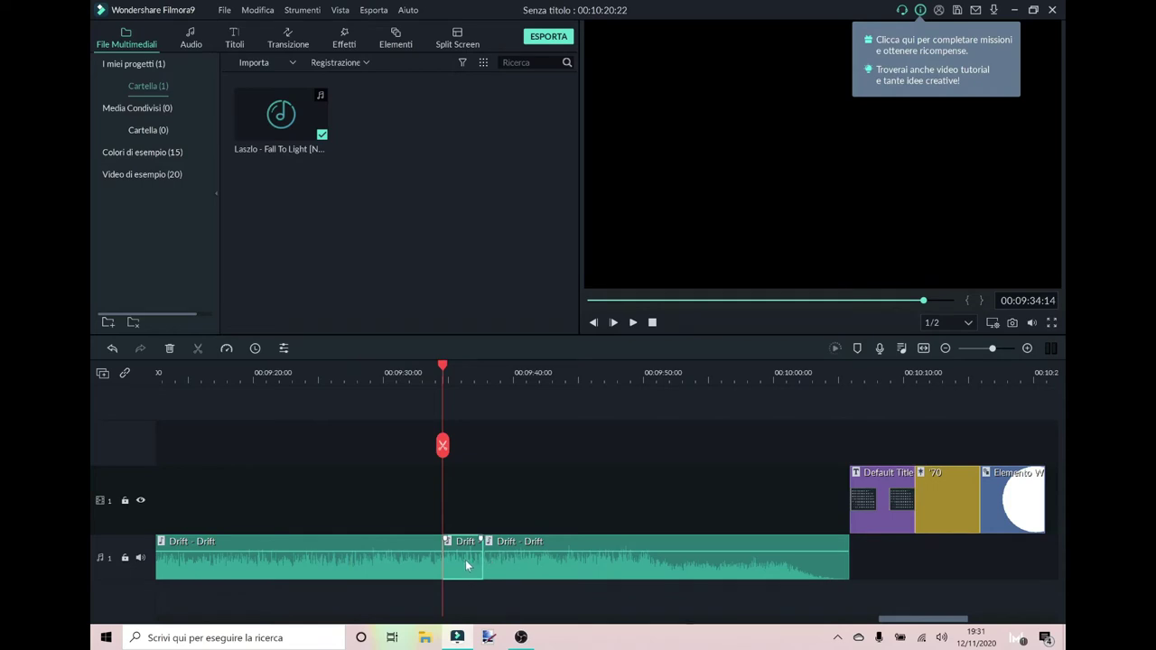
{"action": "left_click", "coordinate": [170, 350]}
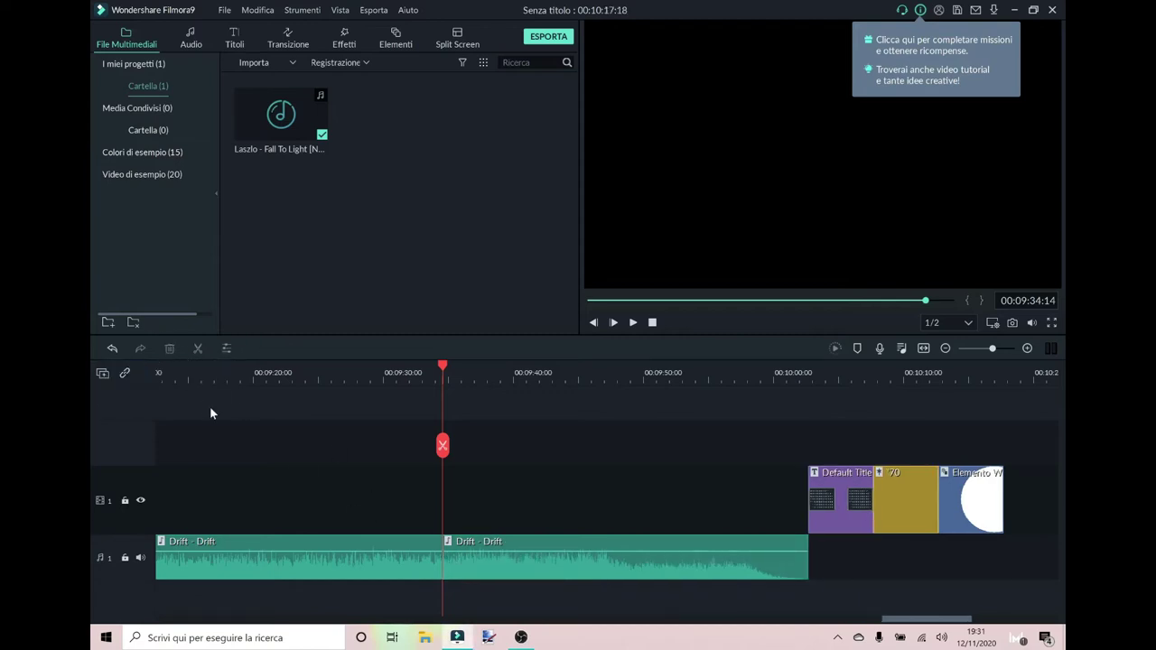
{"action": "key", "text": "ctrl+z"}
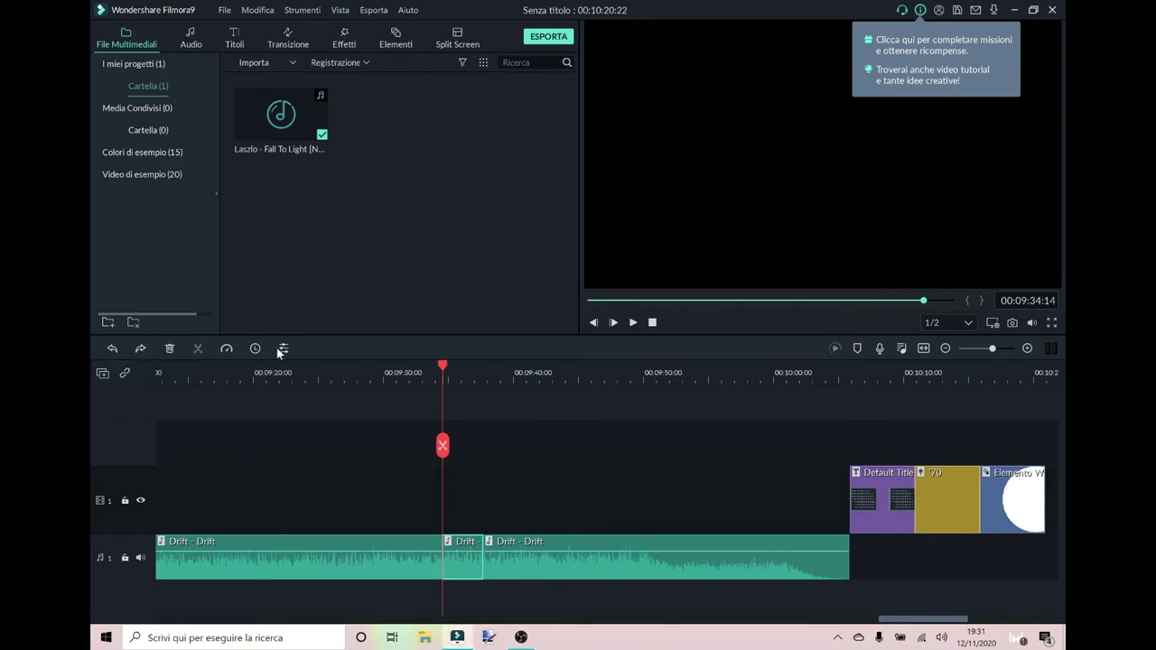
Examine the custom speed settings and the duration settings of the short Drift segment without changing them
{"action": "left_click", "coordinate": [227, 348]}
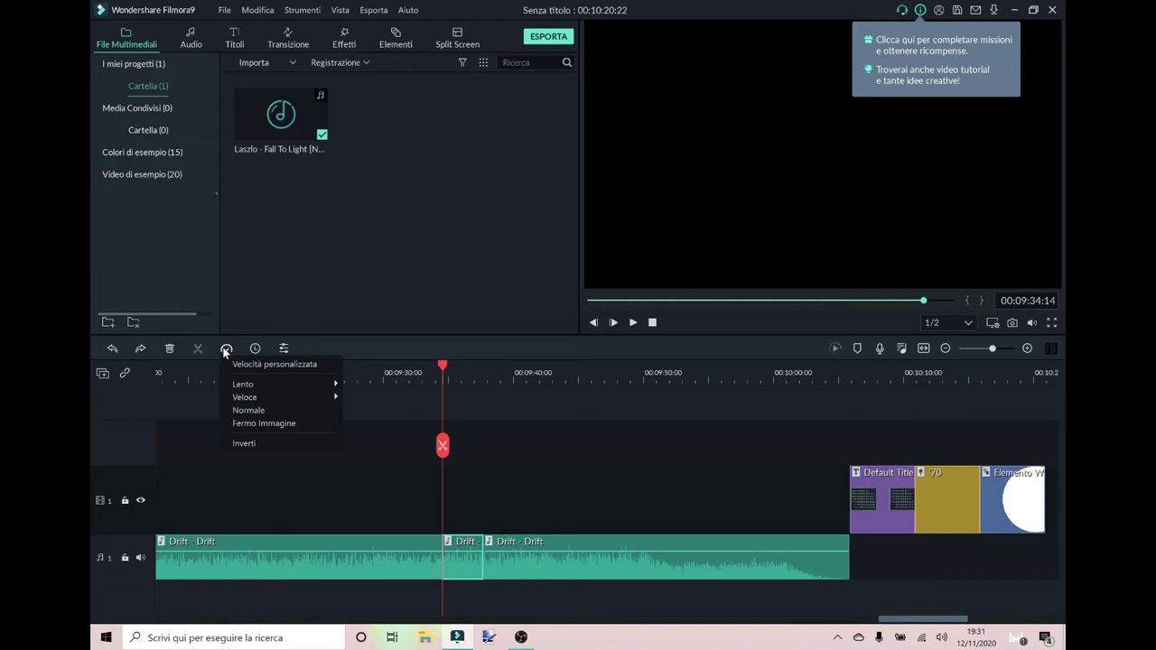
{"action": "left_click", "coordinate": [276, 365]}
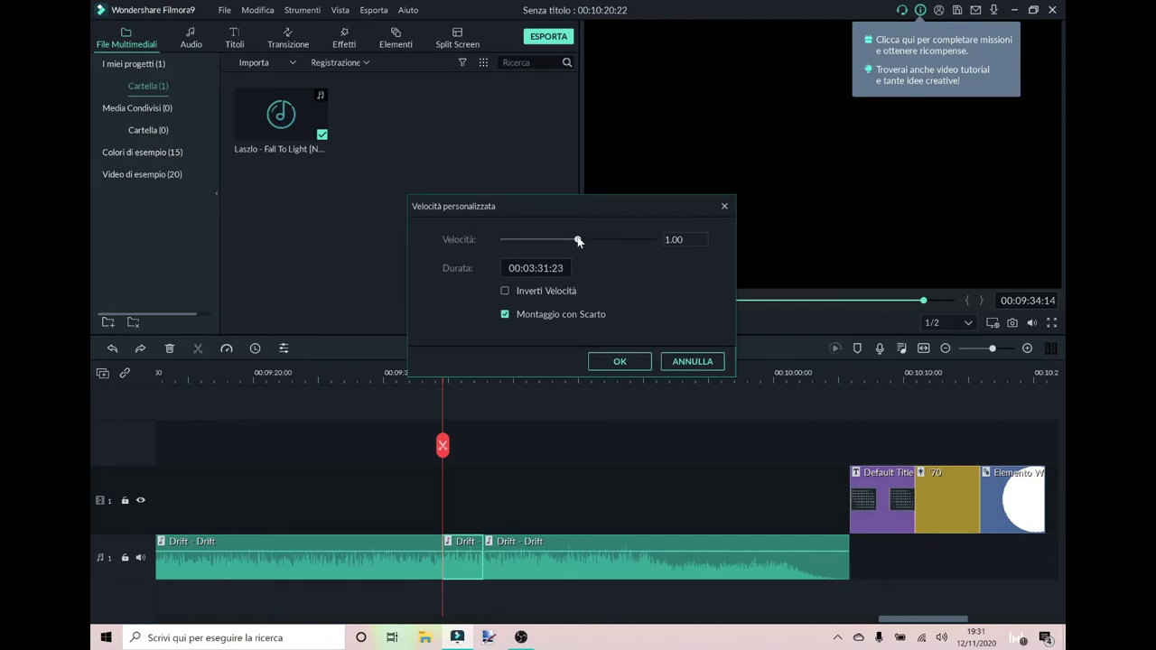
{"action": "left_click", "coordinate": [722, 208]}
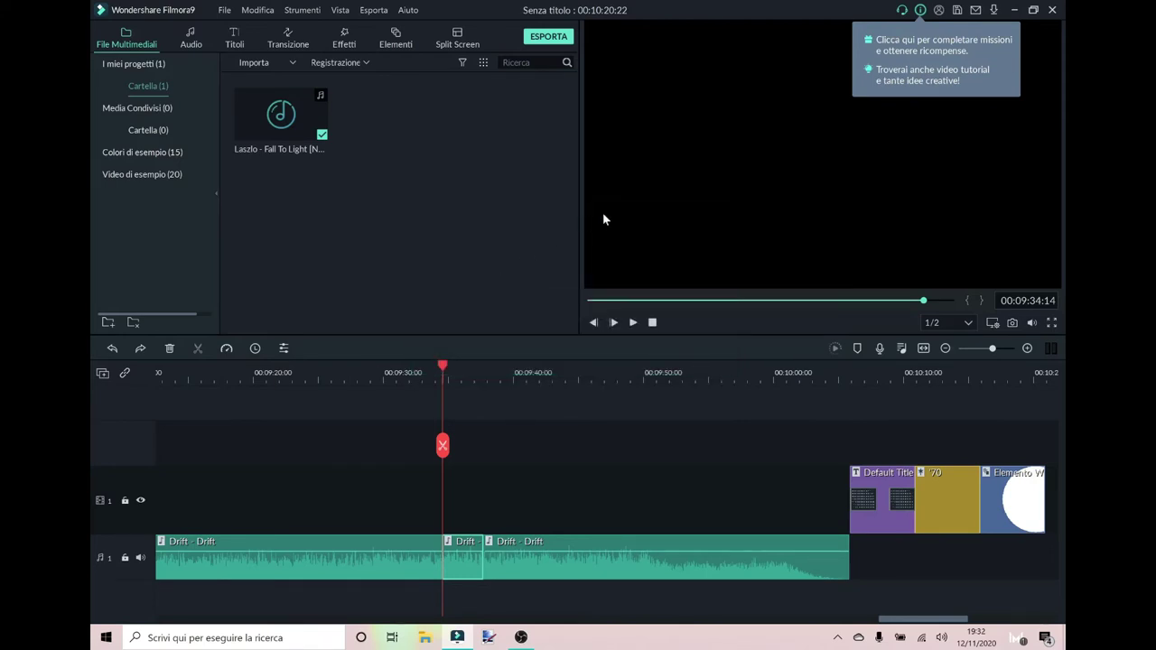
{"action": "left_click", "coordinate": [255, 349]}
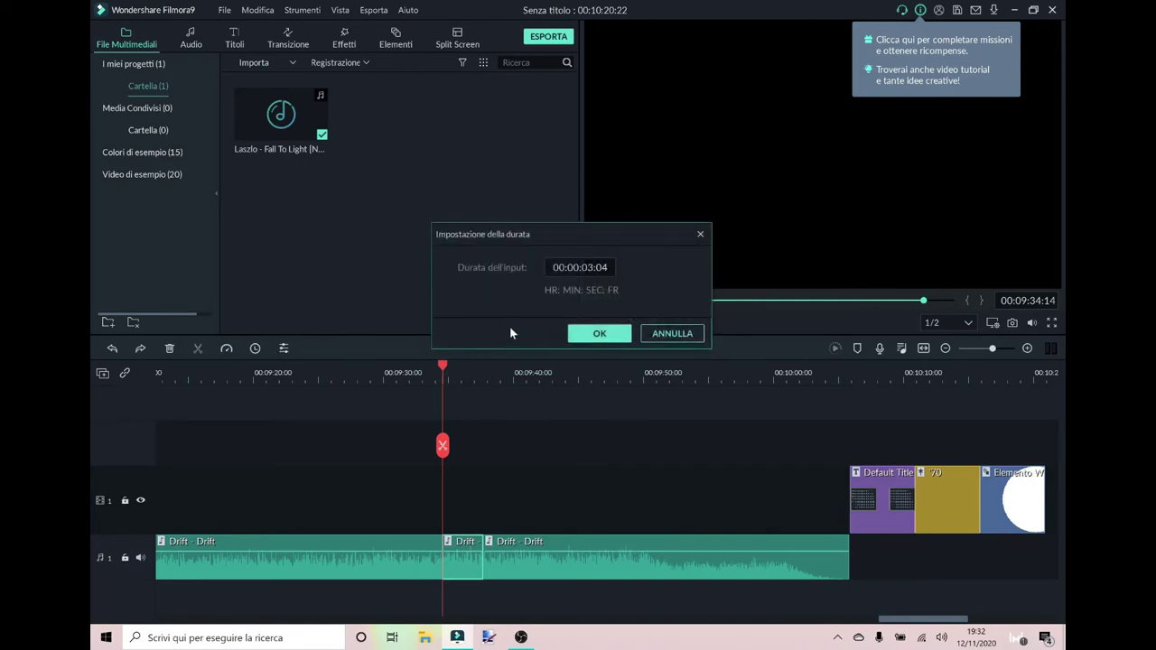
{"action": "left_click", "coordinate": [700, 237]}
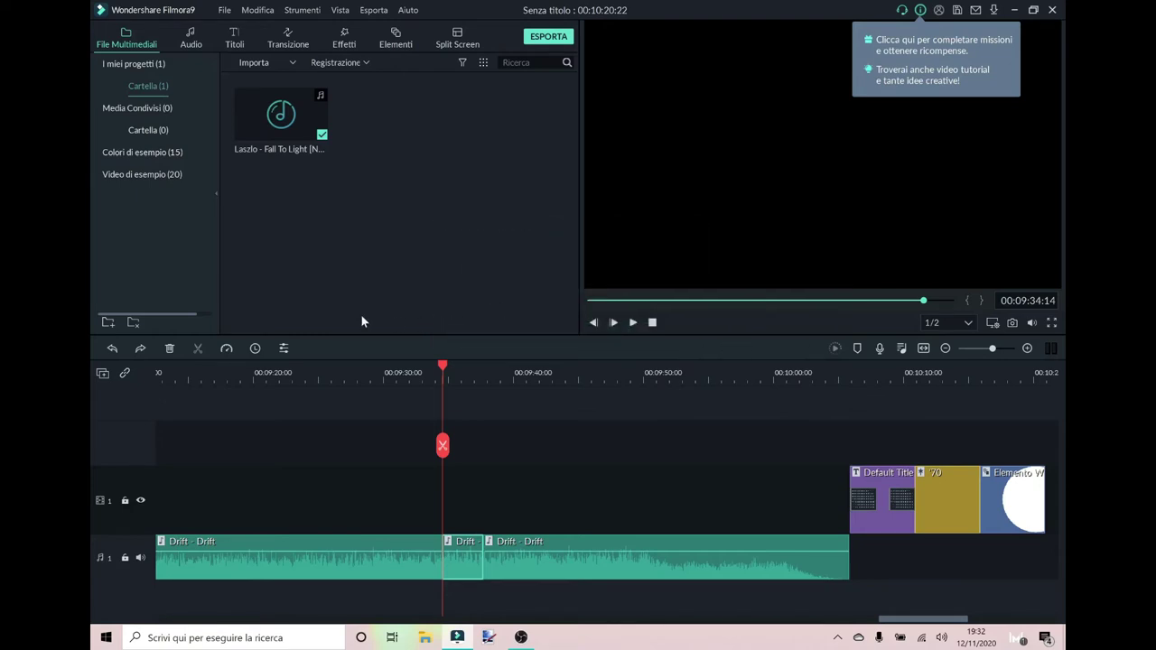
Enable background noise removal at the "Forte" level for the short Drift segment and accept the audio settings
{"action": "left_click", "coordinate": [283, 349]}
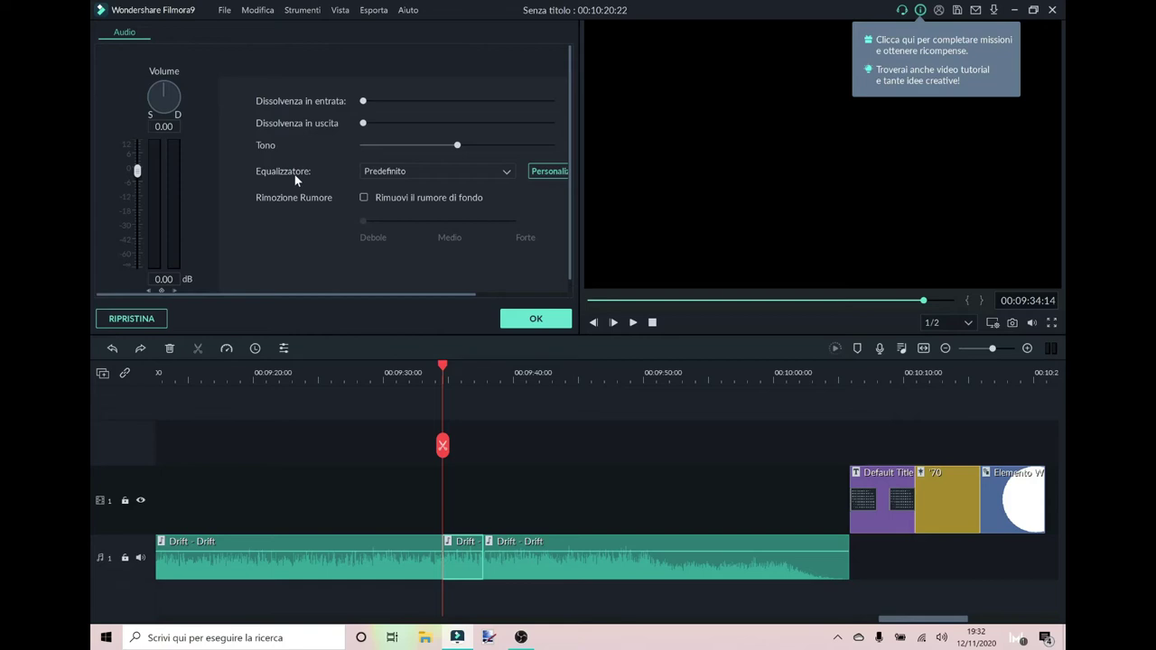
{"action": "left_click", "coordinate": [364, 198]}
{"action": "left_click_drag", "start_coordinate": [366, 222], "coordinate": [516, 230]}
{"action": "left_click", "coordinate": [519, 323]}
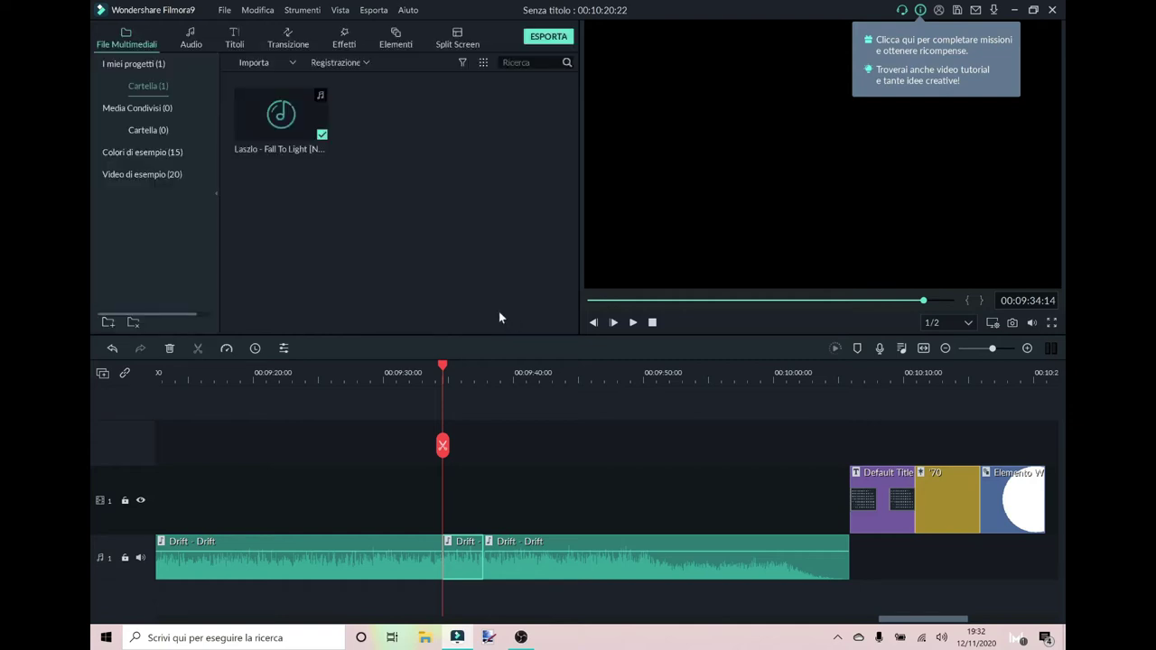
Start a voice-over recording from the microphone, stop it during the countdown and close the recorder
{"action": "left_click", "coordinate": [333, 65]}
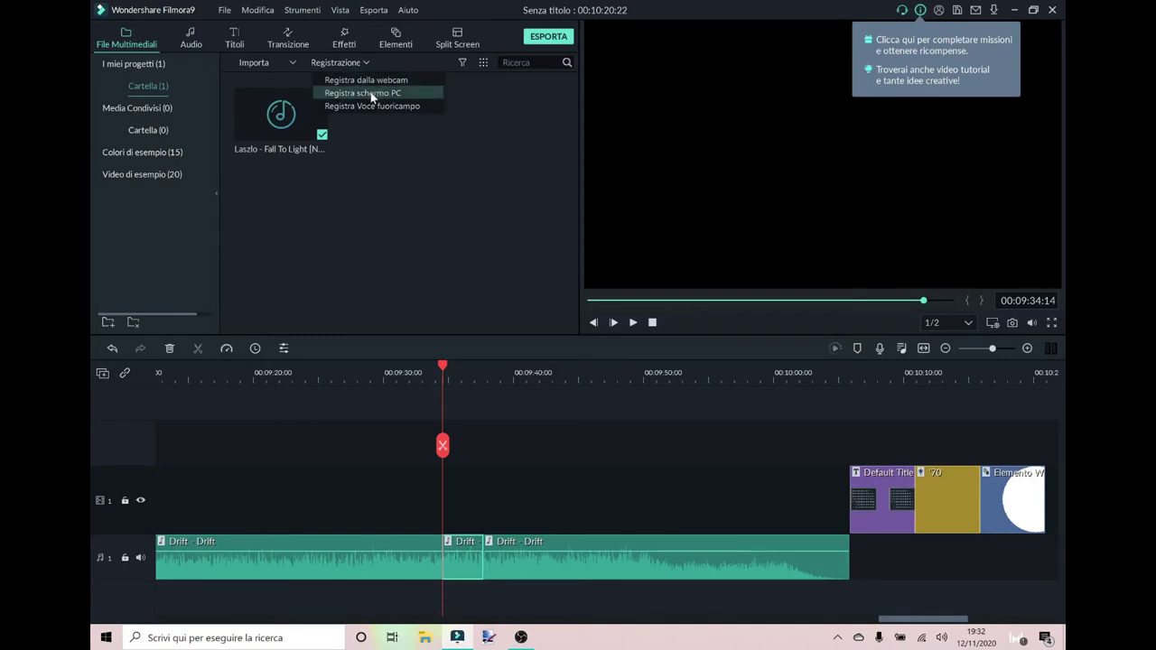
{"action": "left_click", "coordinate": [377, 107]}
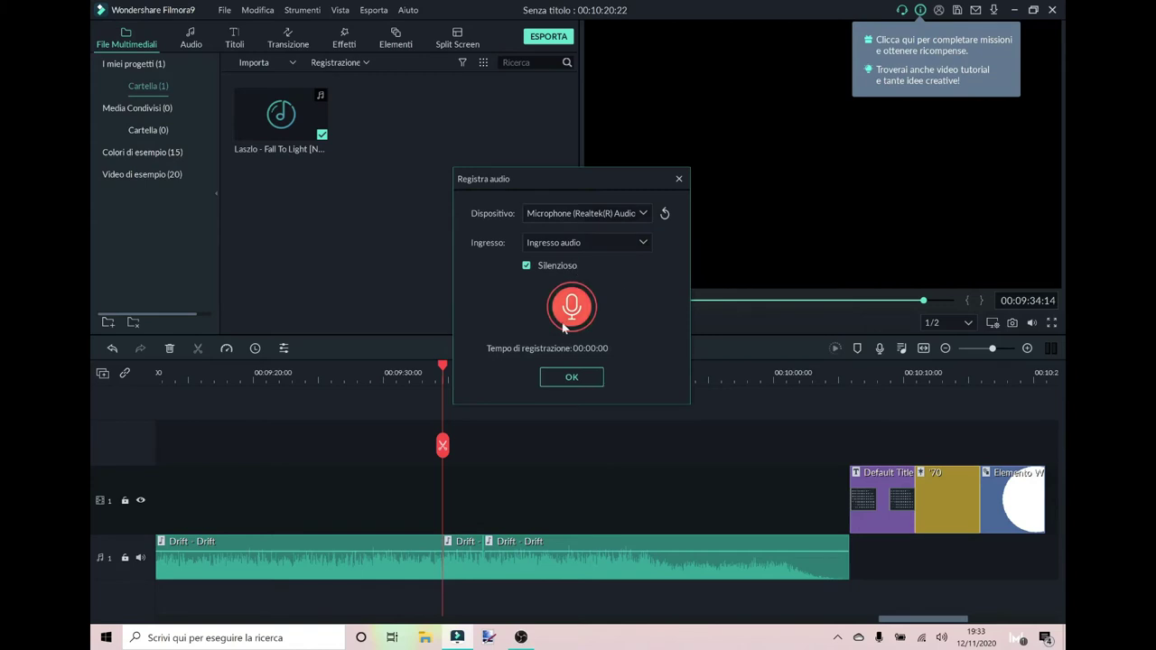
{"action": "left_click", "coordinate": [571, 309]}
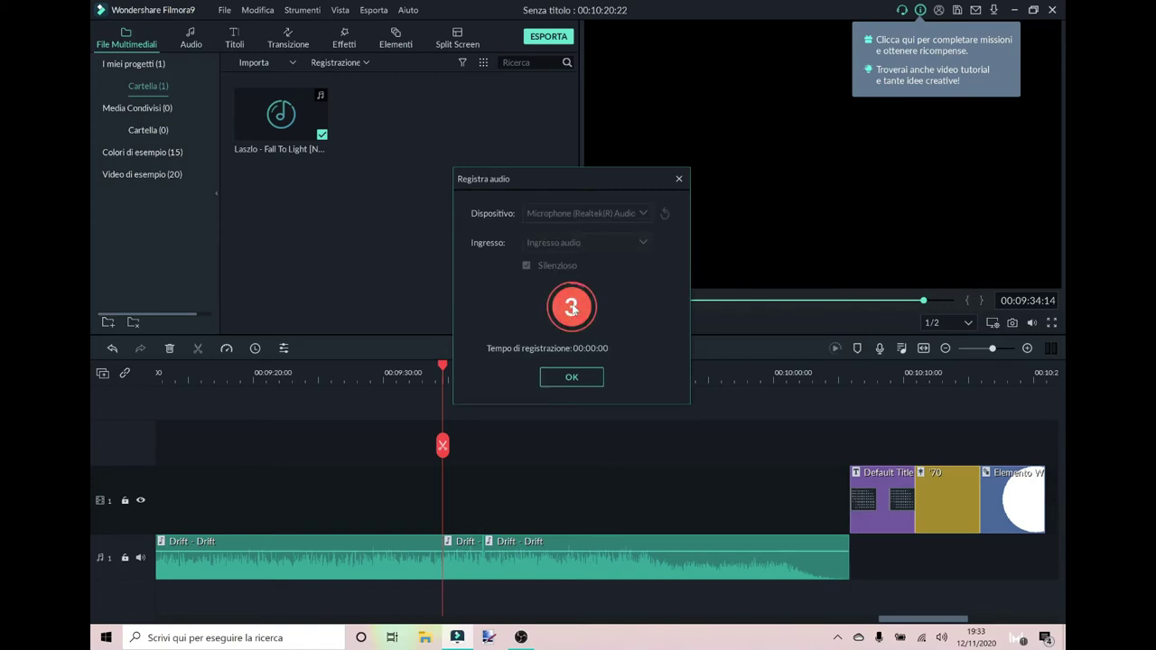
{"action": "left_click", "coordinate": [572, 309]}
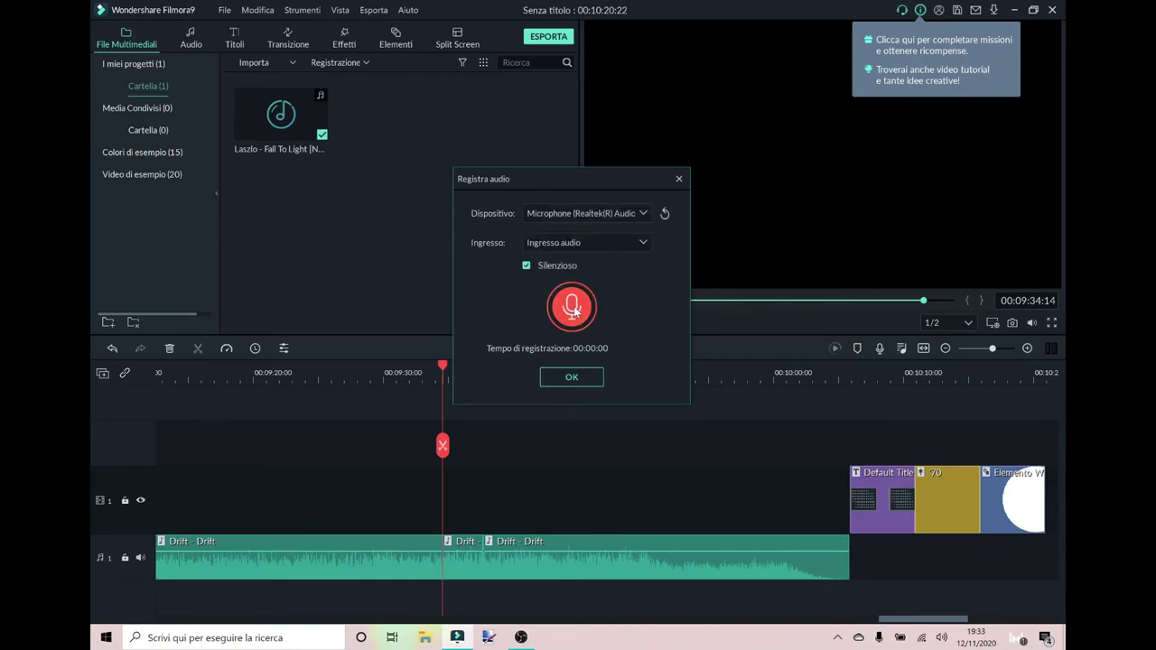
{"action": "left_click", "coordinate": [572, 378]}
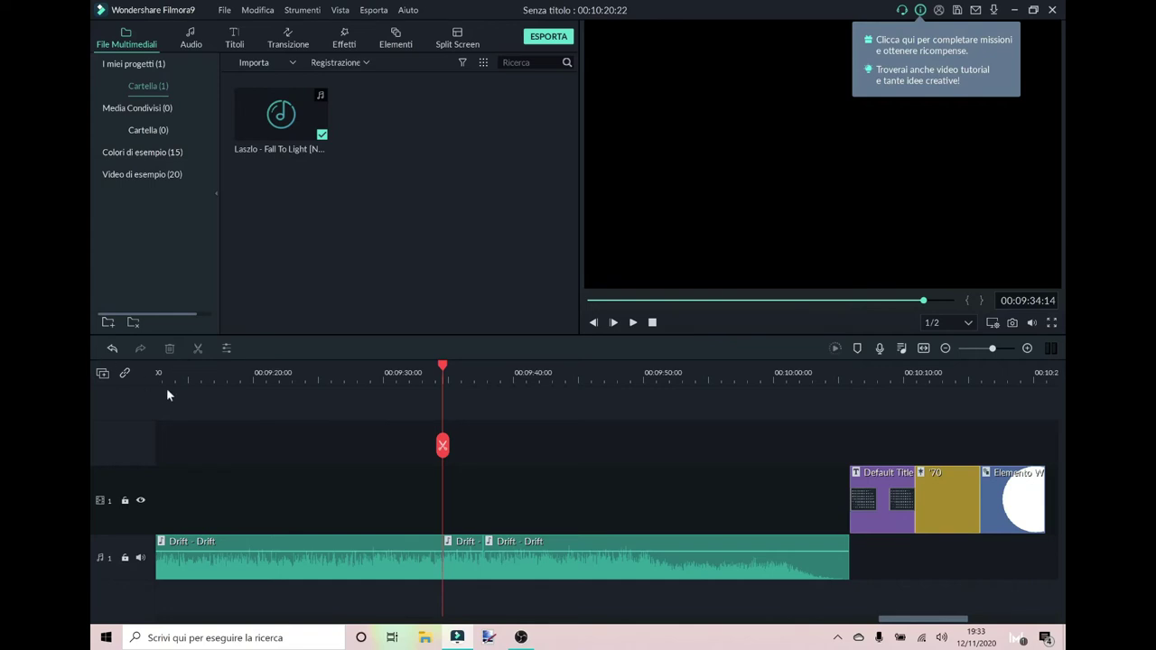
Hide and show video track 1, and mute and unmute audio track 1
{"action": "left_click", "coordinate": [101, 504]}
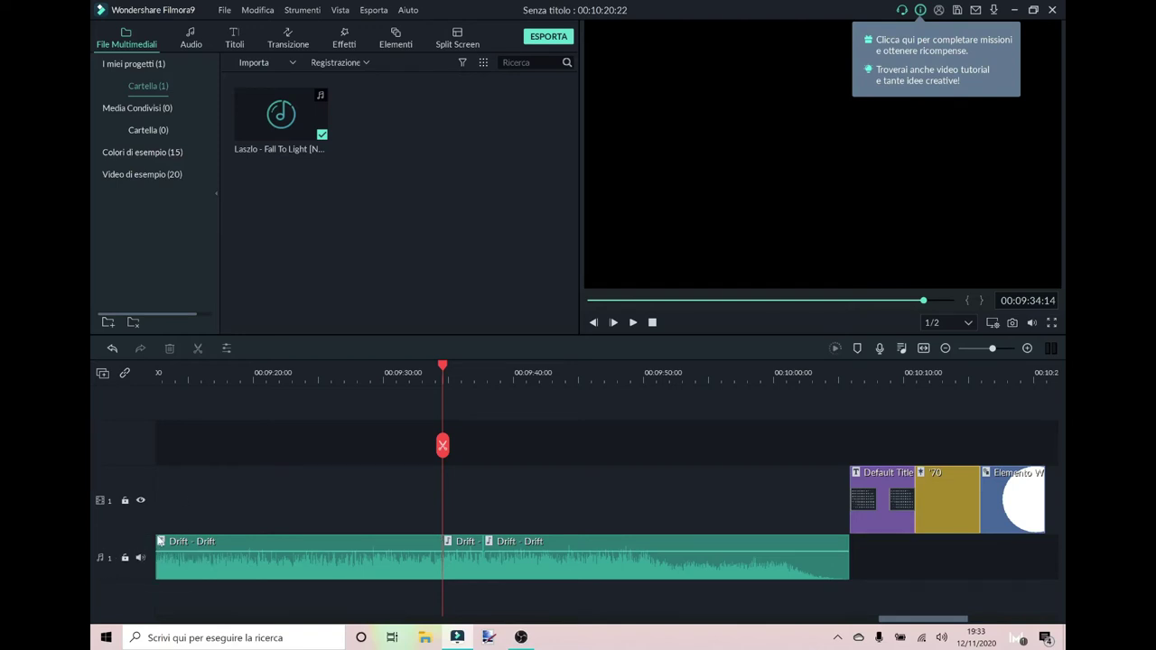
{"action": "left_click", "coordinate": [140, 500]}
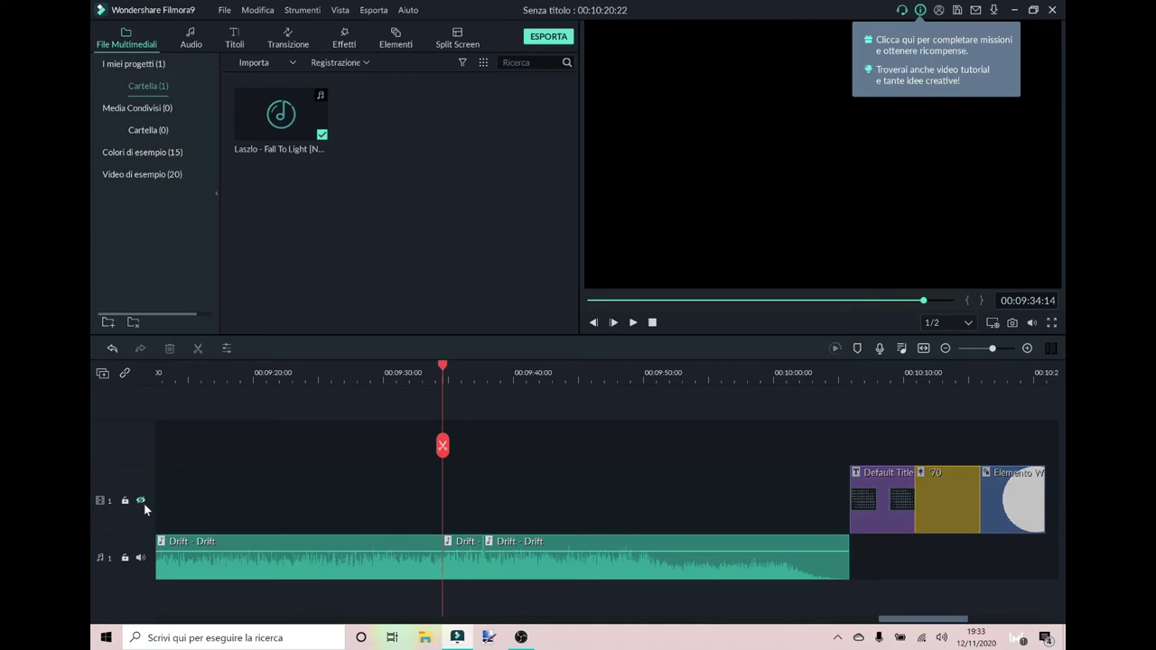
{"action": "left_click", "coordinate": [140, 500]}
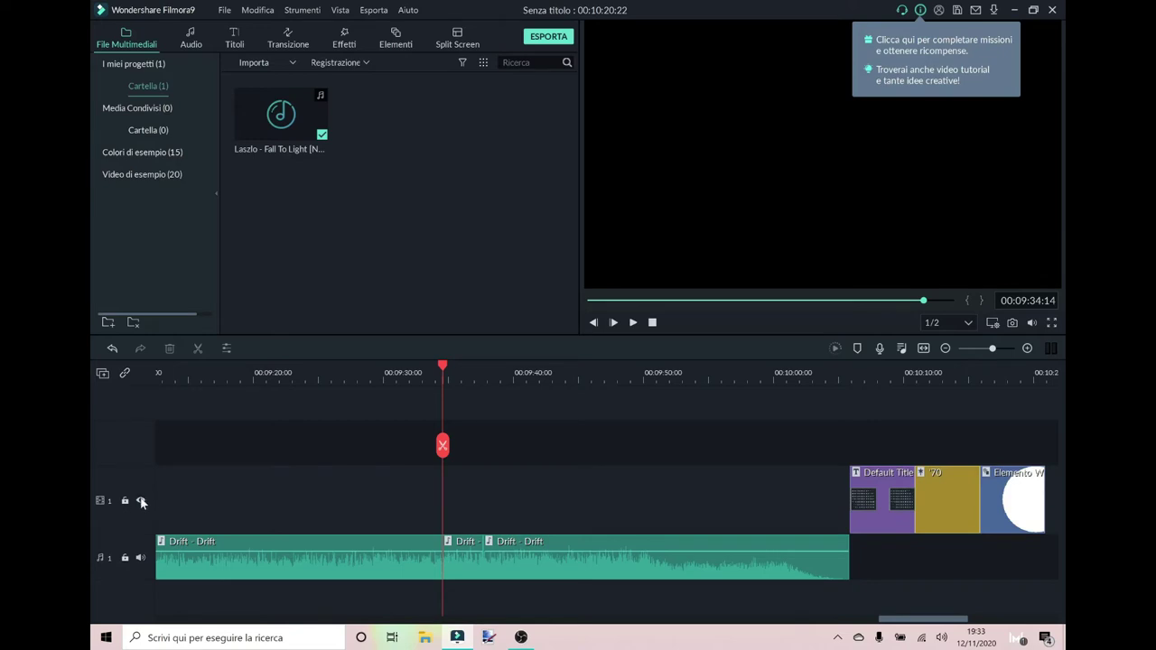
{"action": "left_click", "coordinate": [141, 502]}
{"action": "left_click", "coordinate": [142, 501]}
{"action": "left_click", "coordinate": [140, 559]}
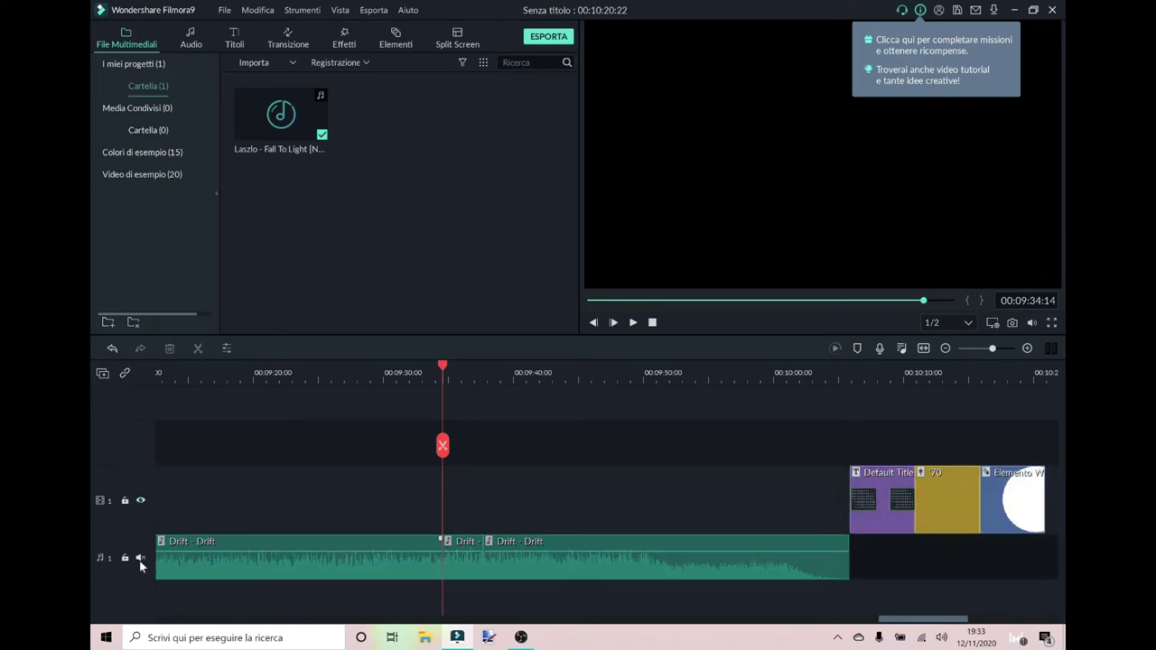
{"action": "left_click", "coordinate": [140, 559]}
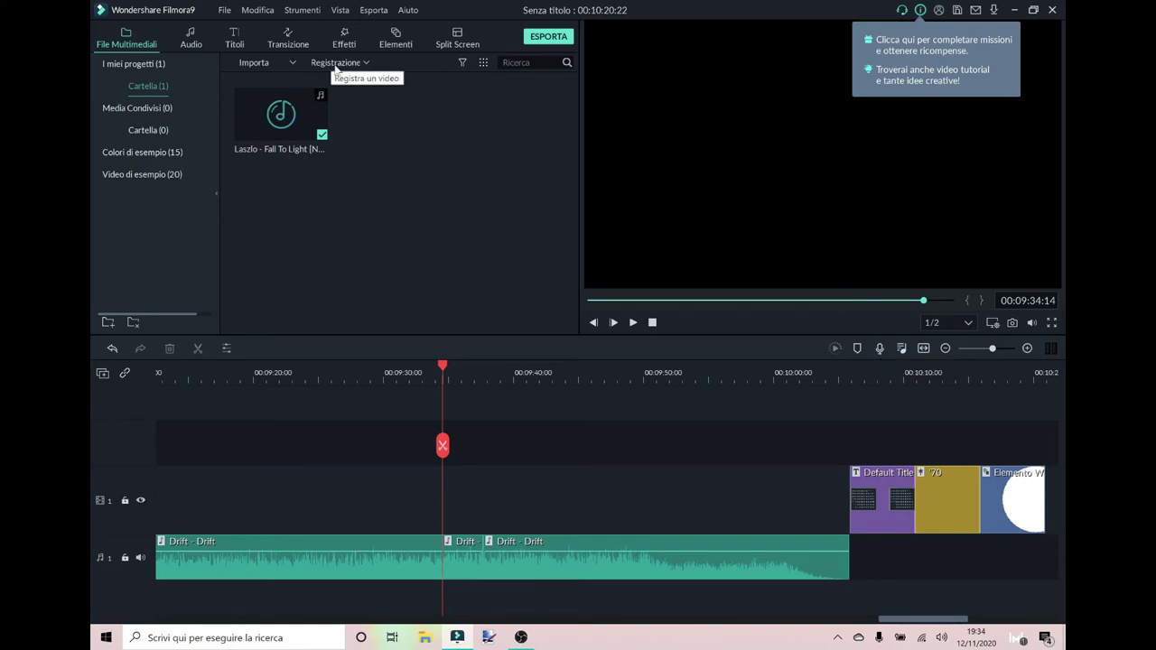
Open and close the voice-over recorder, then try the audio mixer's stereo position control and cancel the mixer
{"action": "left_click", "coordinate": [879, 348]}
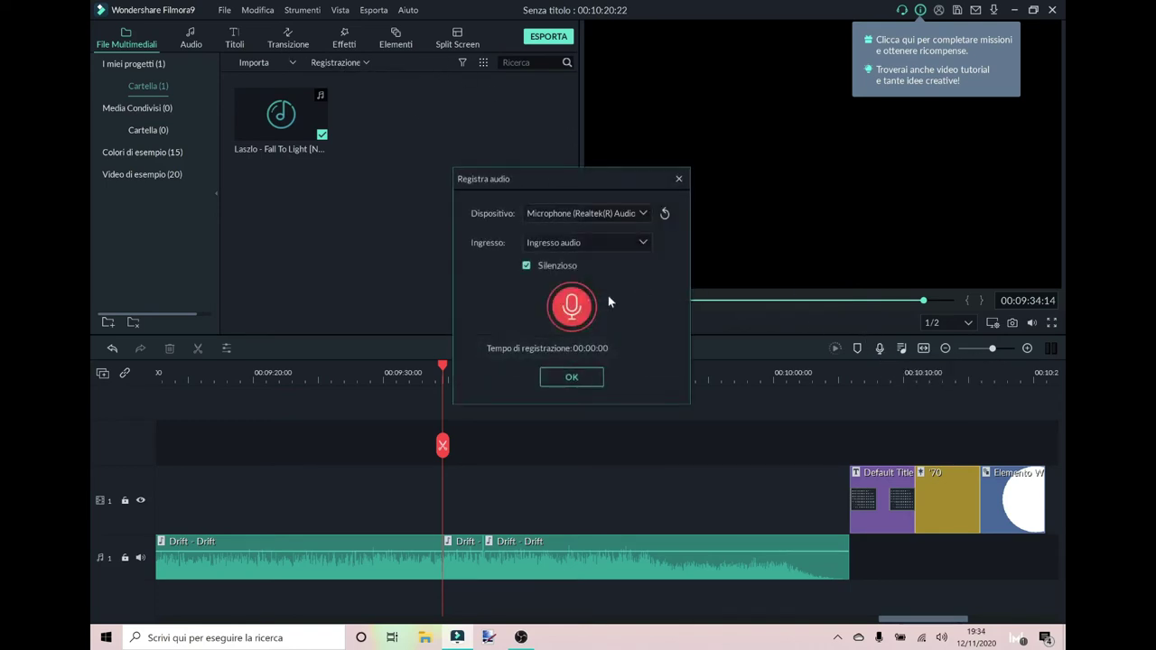
{"action": "left_click", "coordinate": [679, 178]}
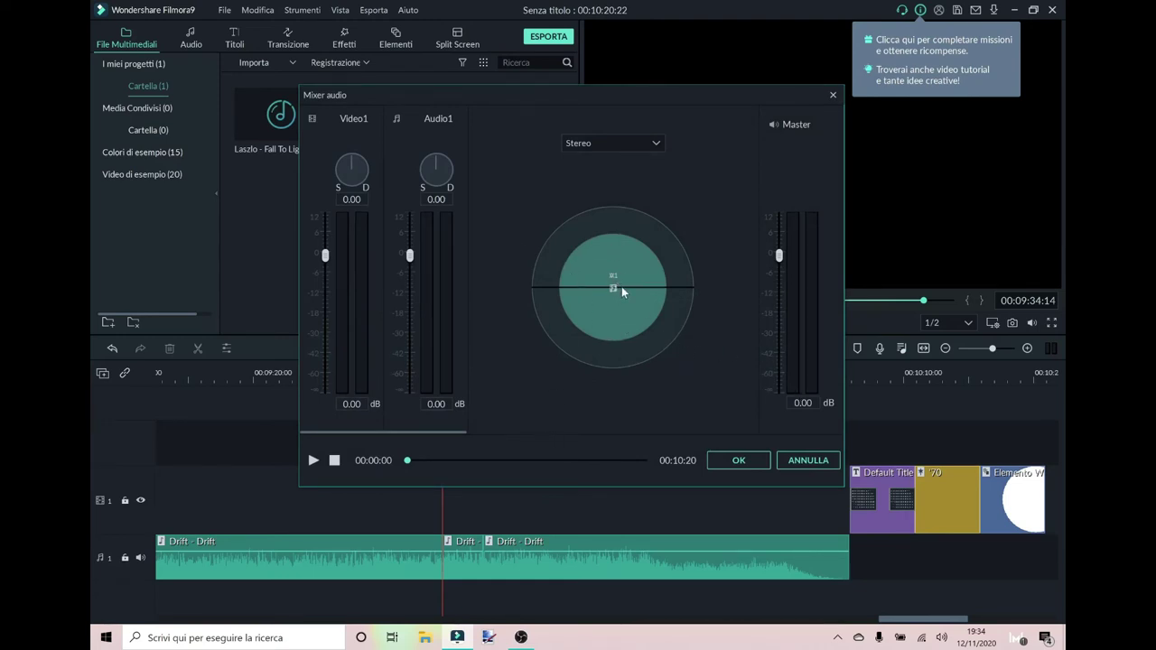
{"action": "mouse_move", "coordinate": [622, 286]}
{"action": "left_mouse_down"}
{"action": "mouse_move", "coordinate": [618, 263]}
{"action": "mouse_move", "coordinate": [619, 280]}
{"action": "mouse_move", "coordinate": [590, 290]}
{"action": "mouse_move", "coordinate": [614, 290]}
{"action": "left_mouse_up"}
{"action": "left_click", "coordinate": [824, 459]}
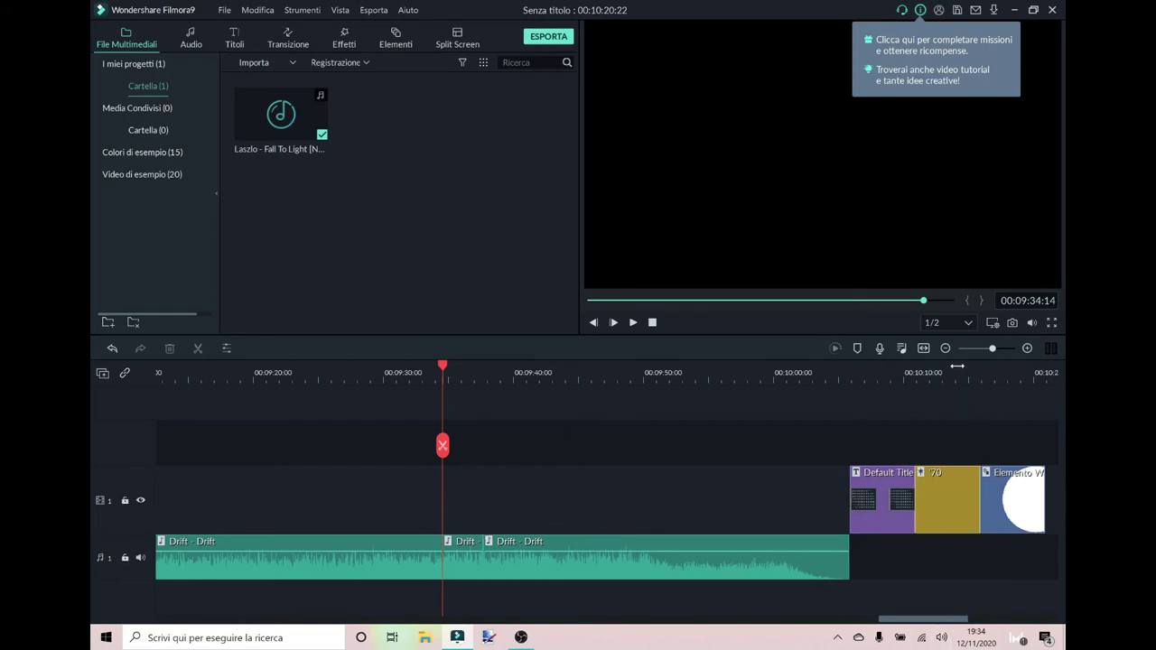
Show the audio level meter beside the timeline and take a snapshot of the current preview frame
{"action": "left_click", "coordinate": [1050, 348]}
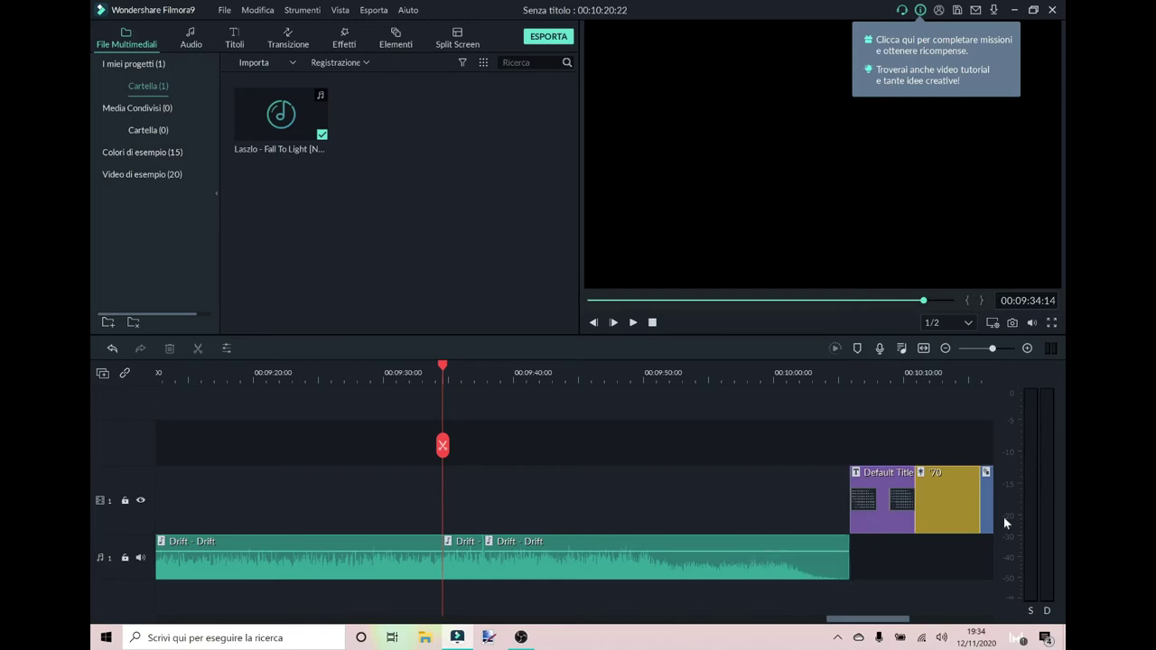
{"action": "left_click", "coordinate": [993, 323]}
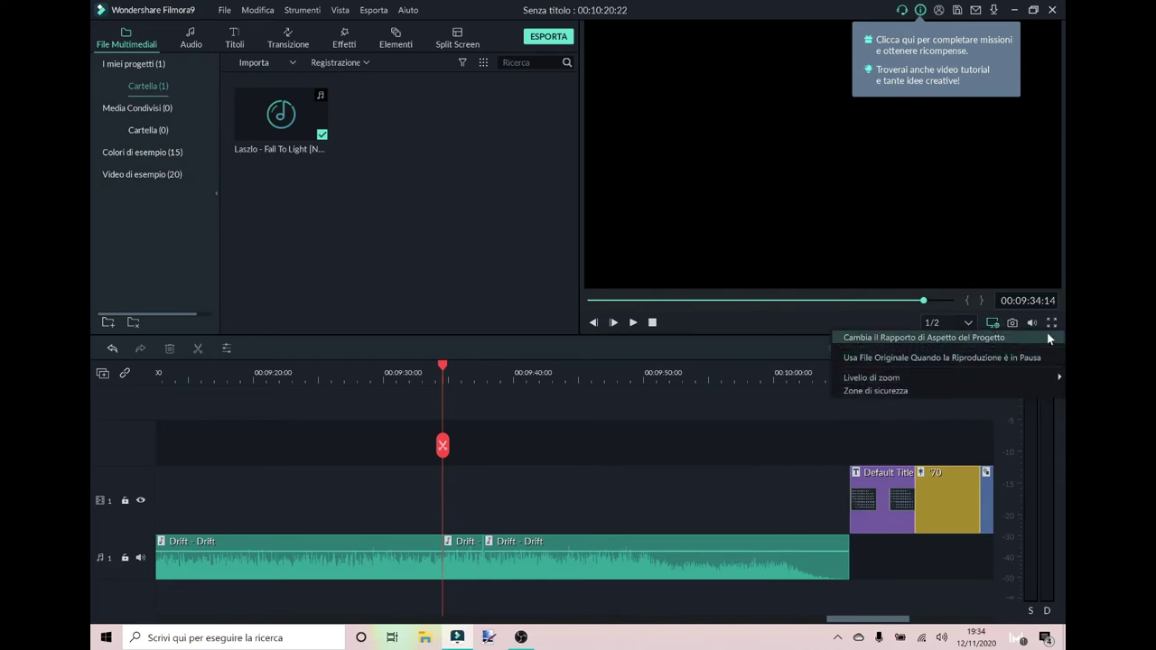
{"action": "left_click", "coordinate": [1012, 323]}
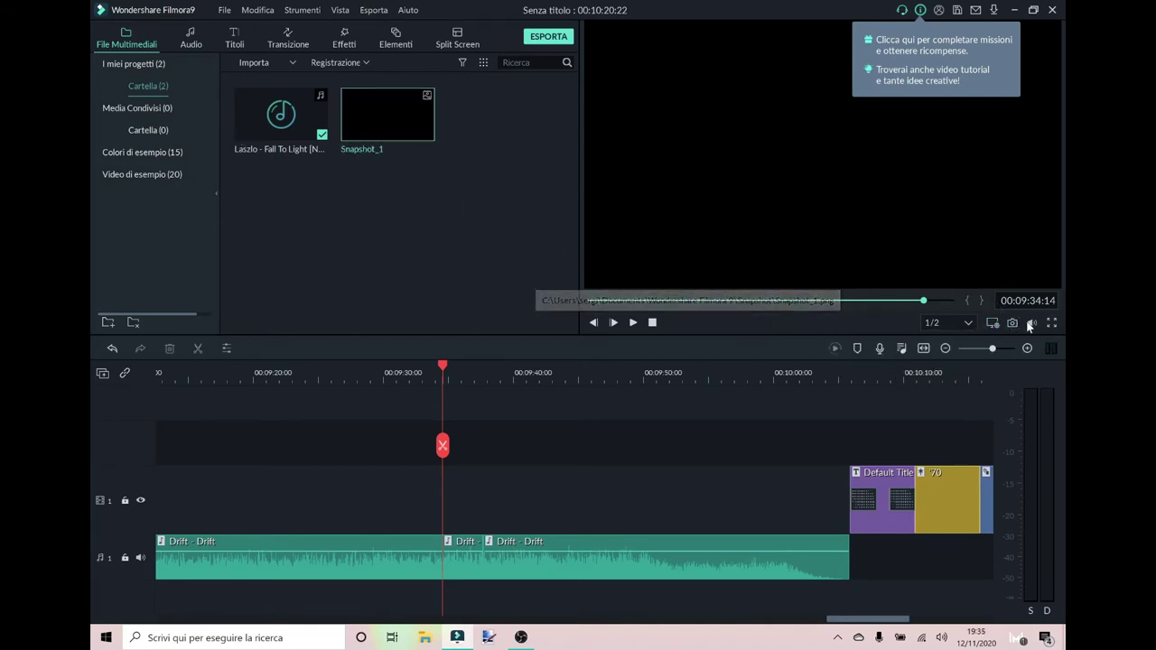
Lower the preview volume and restore it to maximum, and switch the preview to full screen and back
{"action": "mouse_move", "coordinate": [1030, 327]}
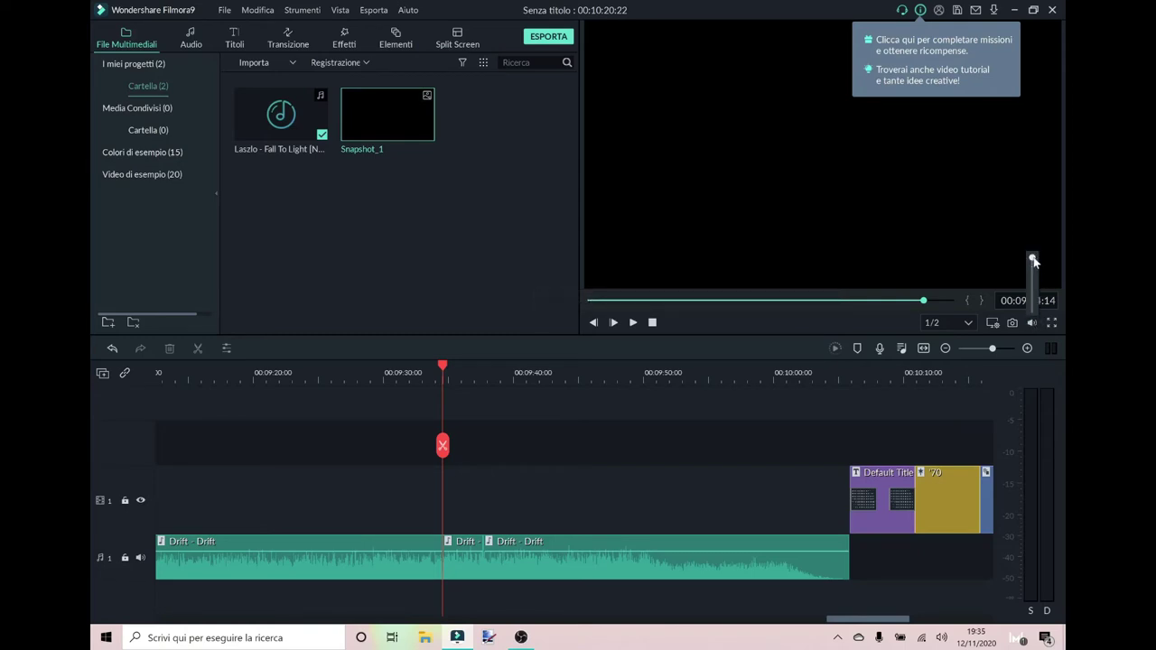
{"action": "left_click_drag", "start_coordinate": [1032, 259], "coordinate": [1027, 304]}
{"action": "left_click_drag", "start_coordinate": [1027, 261], "coordinate": [1030, 257]}
{"action": "left_click", "coordinate": [1051, 322]}
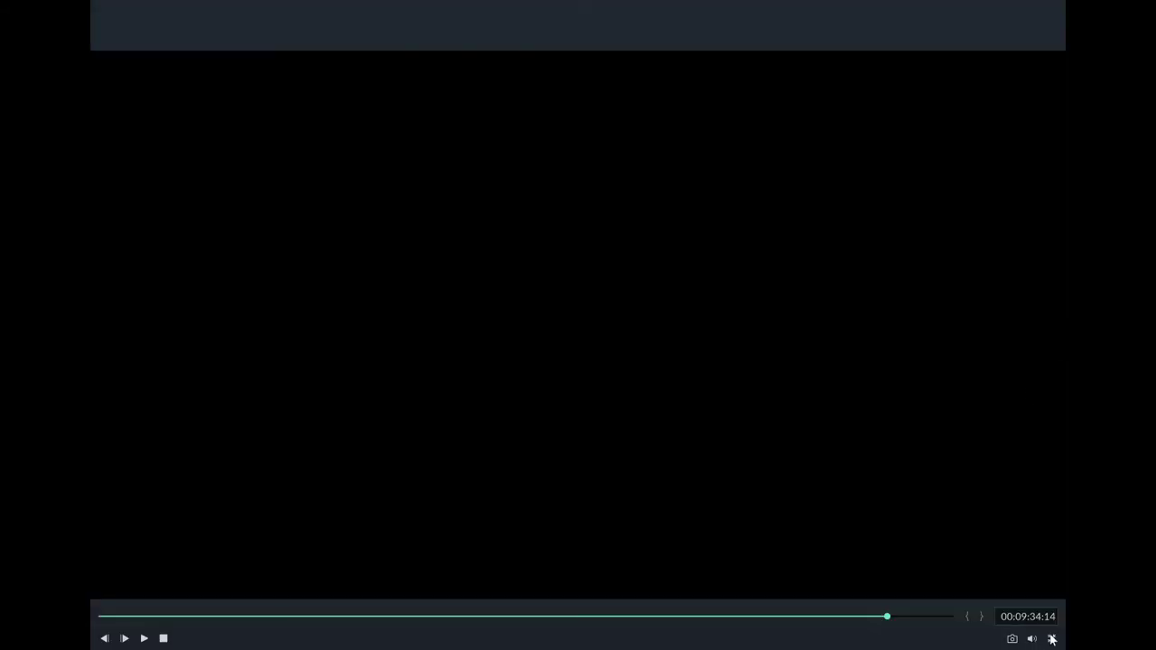
{"action": "left_click", "coordinate": [1052, 638]}
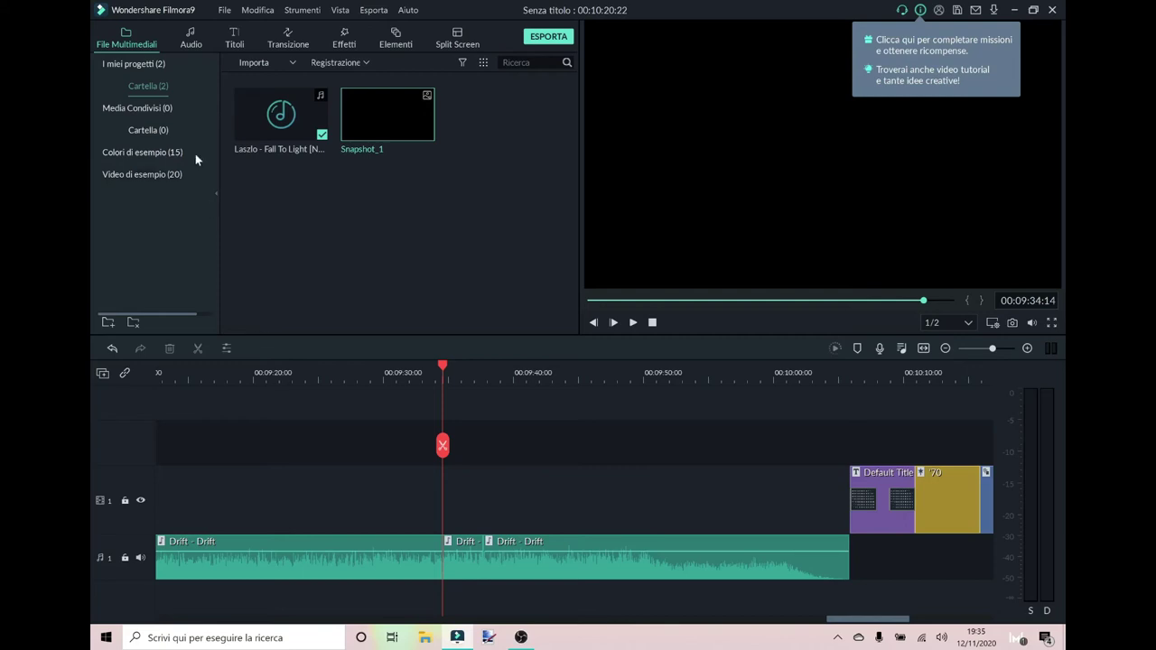
Review the aspect ratios offered for a new project, and bring up and dismiss the dialog for opening a saved project
{"action": "left_click", "coordinate": [225, 11]}
{"action": "mouse_move", "coordinate": [242, 27]}
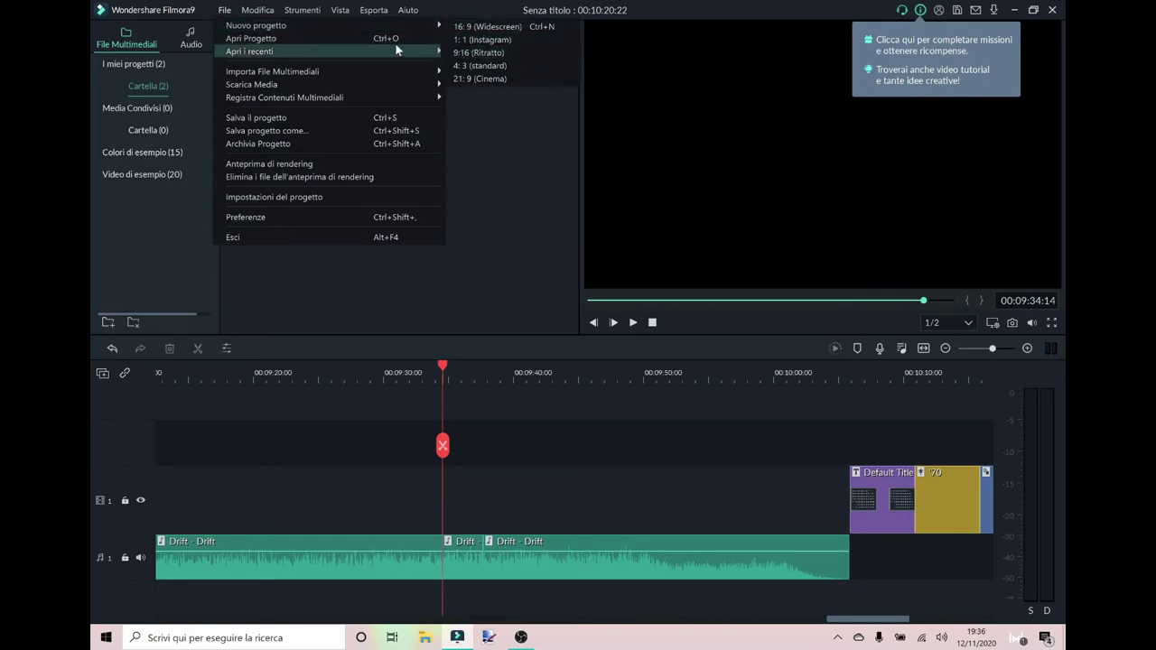
{"action": "left_click", "coordinate": [273, 39]}
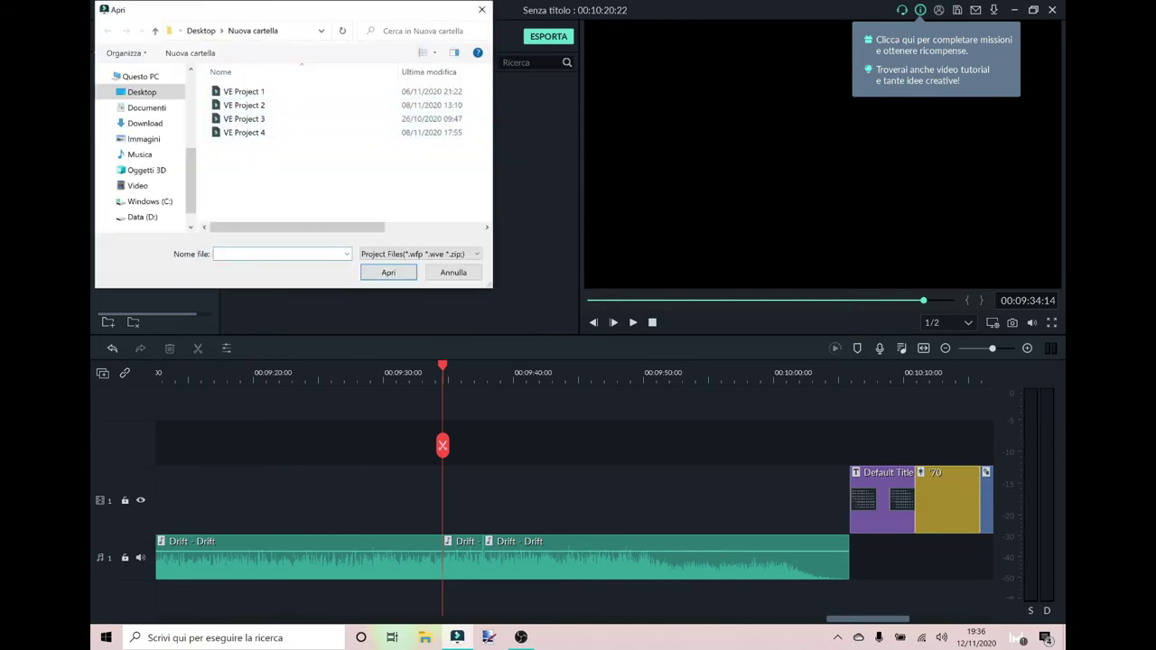
{"action": "left_click", "coordinate": [481, 9]}
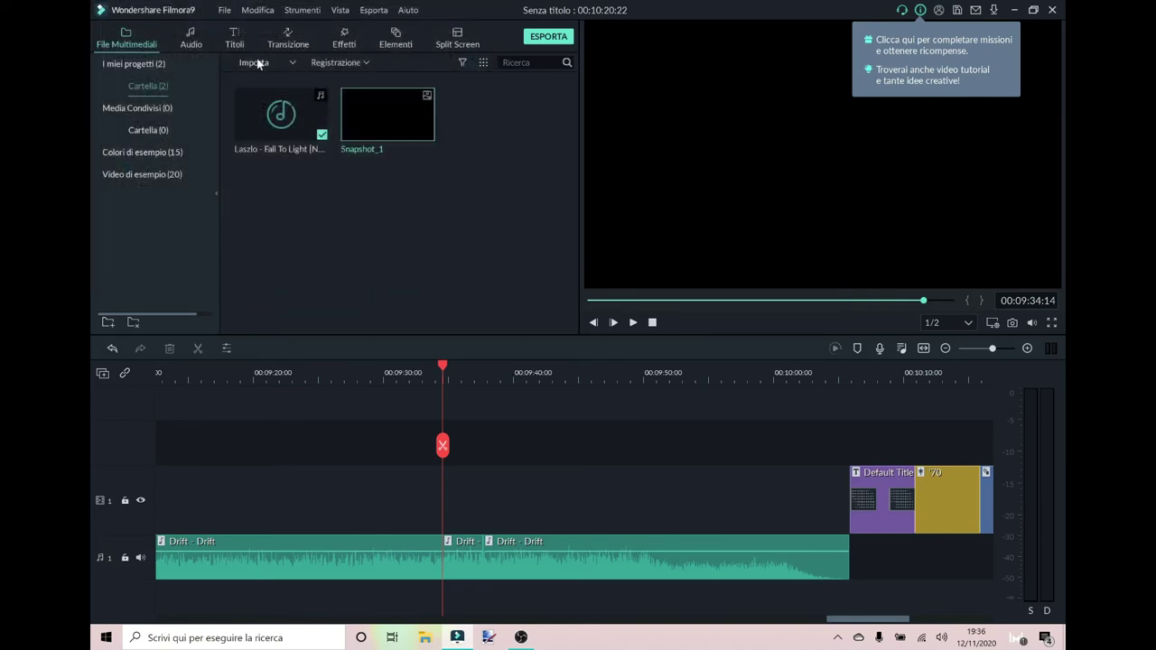
Review the media import options, and bring up and dismiss the Save Project As dialog without saving
{"action": "left_click", "coordinate": [223, 11]}
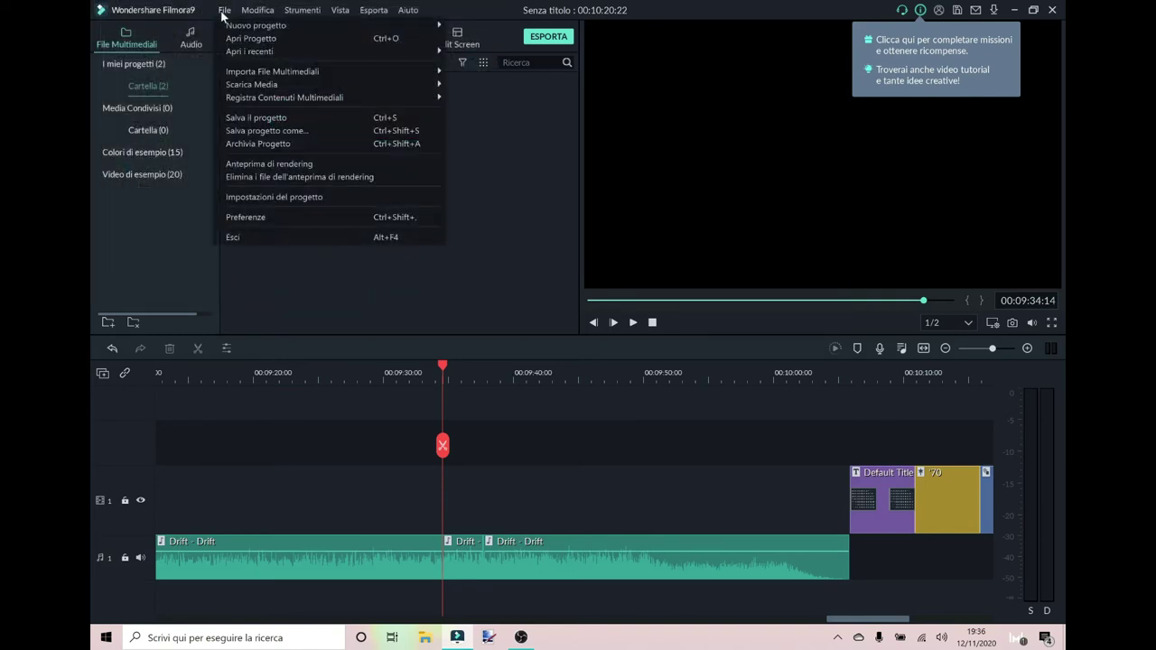
{"action": "mouse_move", "coordinate": [252, 74]}
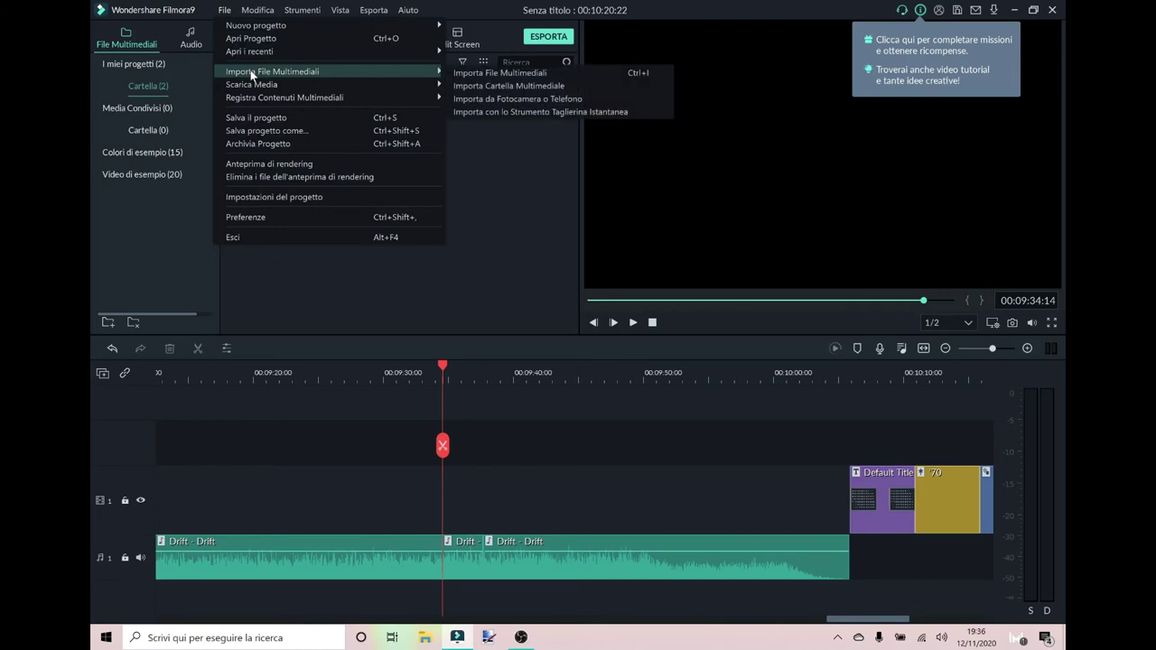
{"action": "left_click", "coordinate": [291, 133]}
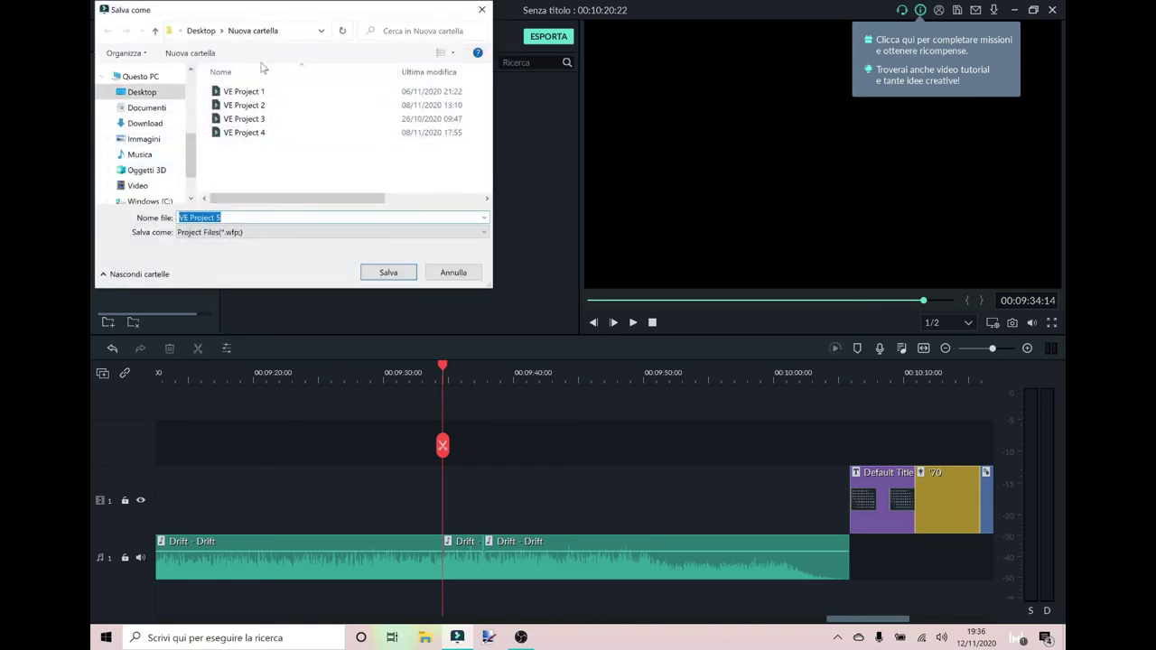
{"action": "left_click", "coordinate": [479, 12]}
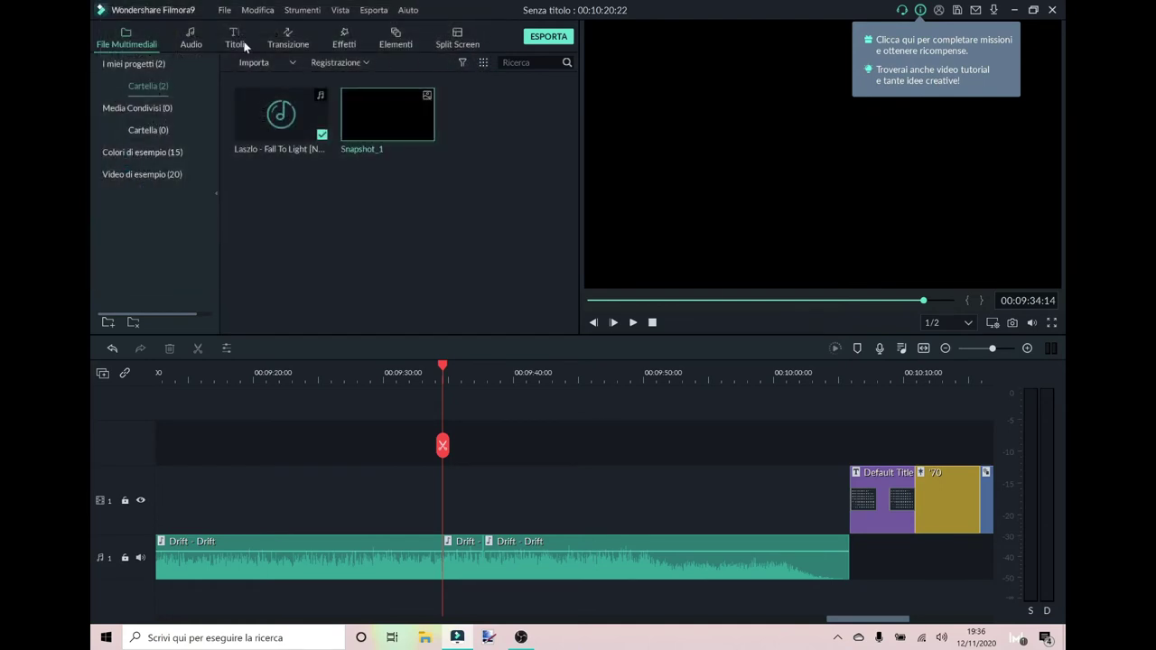
Look through the project, tools, view and export commands, including the playback quality choices and DVD burning
{"action": "left_click", "coordinate": [222, 13]}
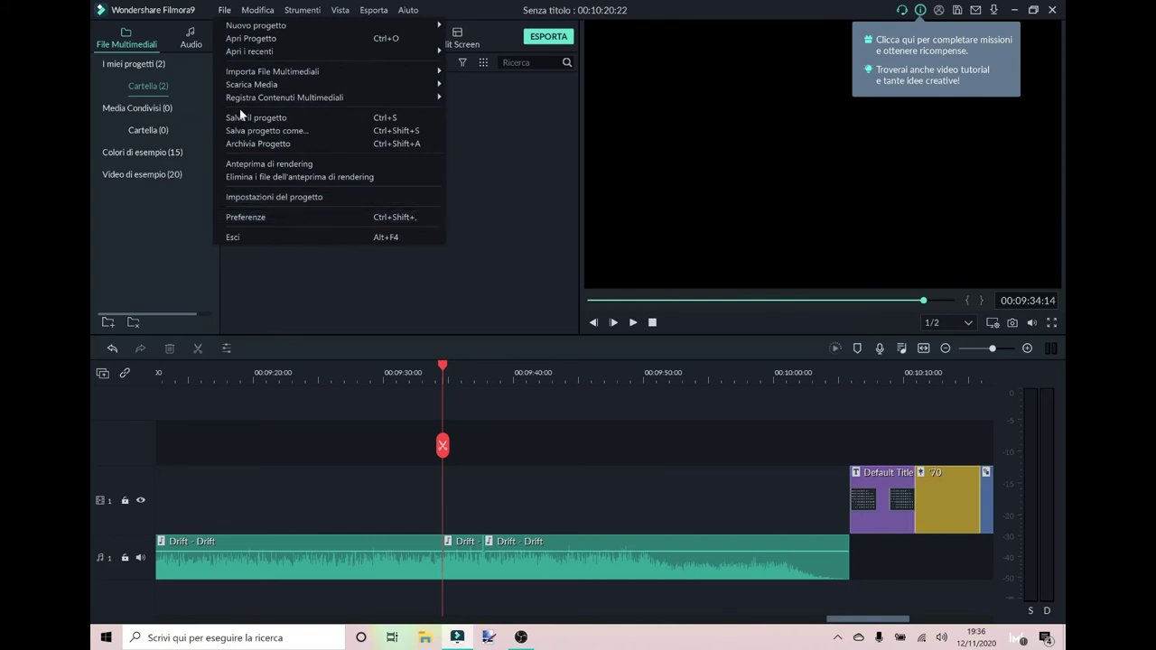
{"action": "mouse_move", "coordinate": [262, 13]}
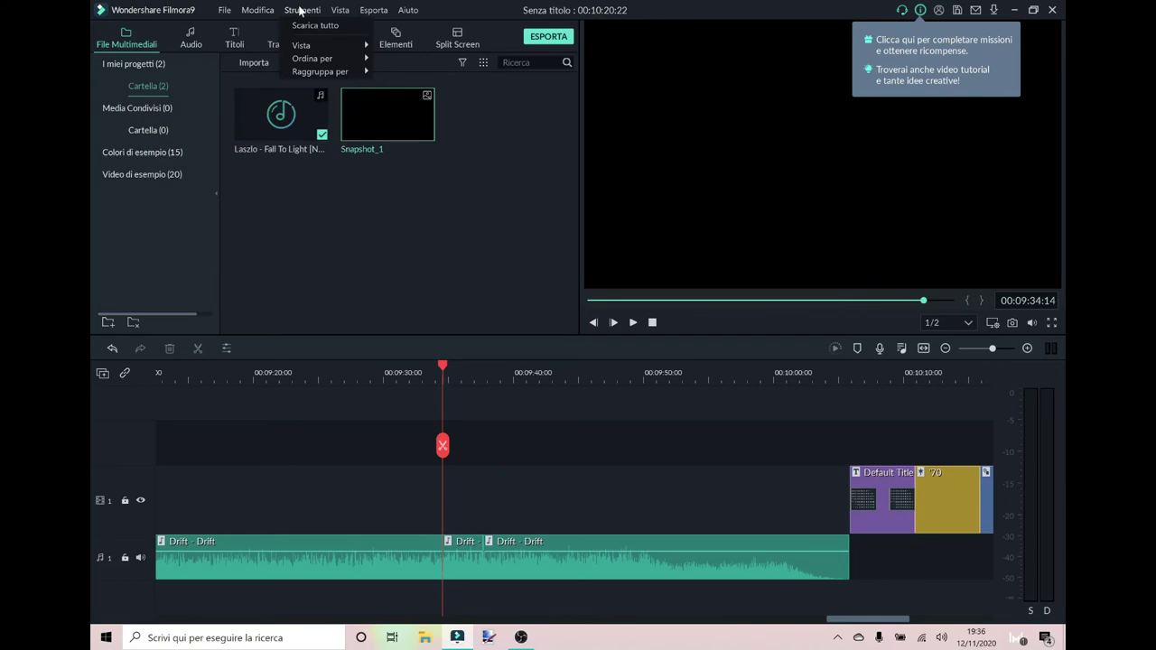
{"action": "mouse_move", "coordinate": [340, 11]}
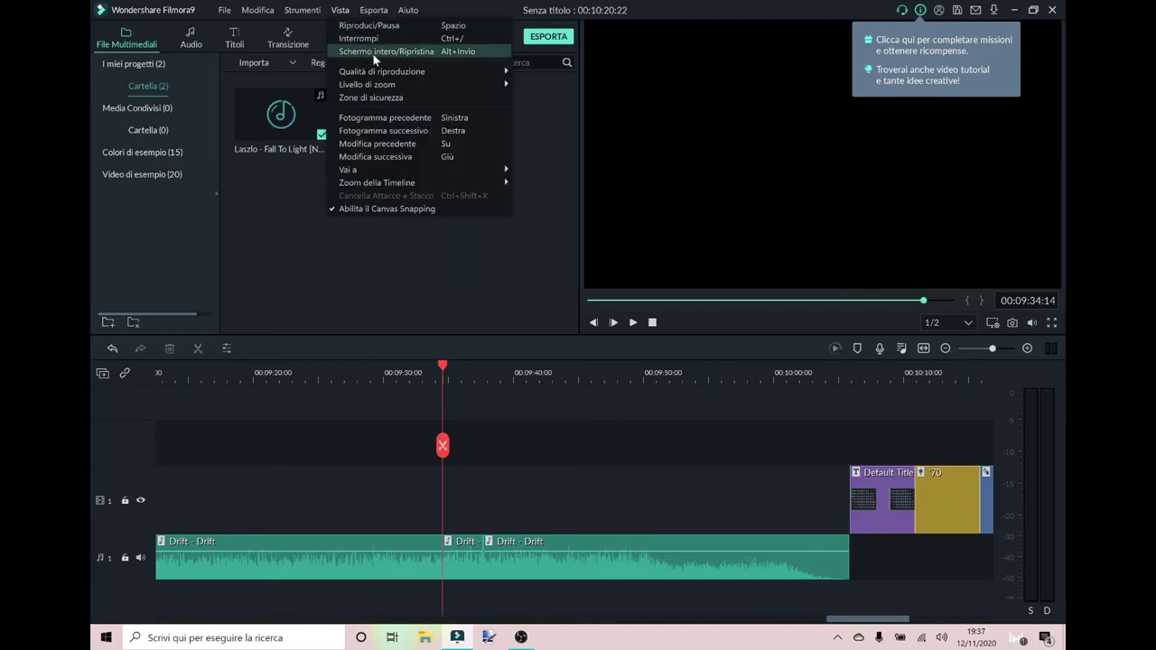
{"action": "mouse_move", "coordinate": [386, 71]}
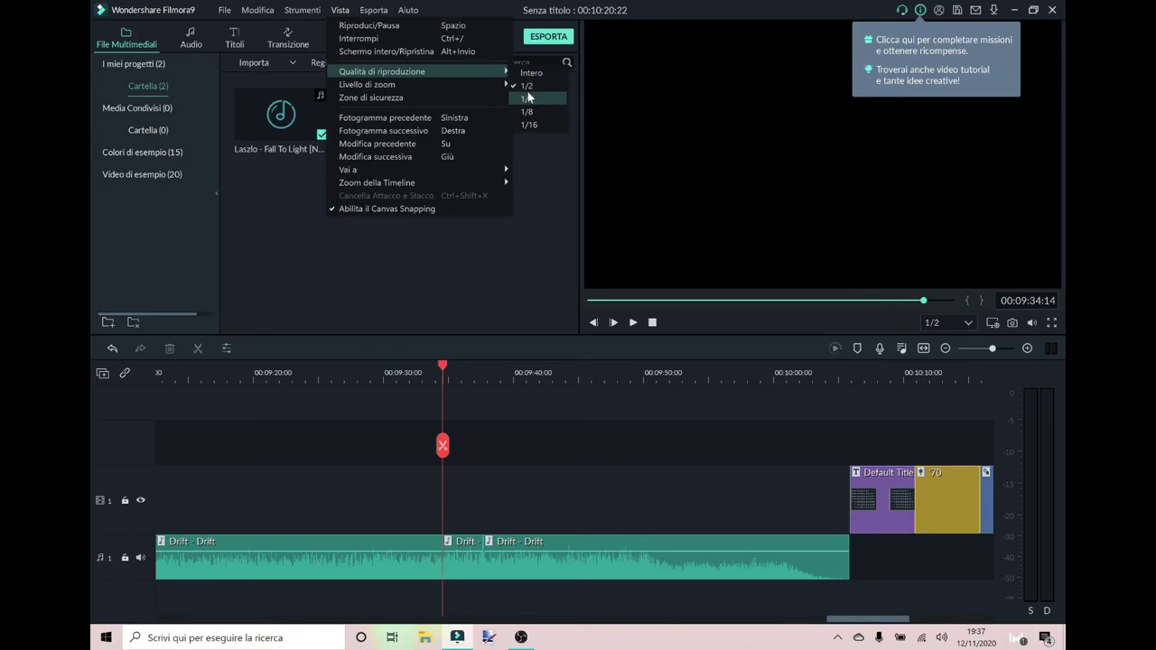
{"action": "mouse_move", "coordinate": [386, 14]}
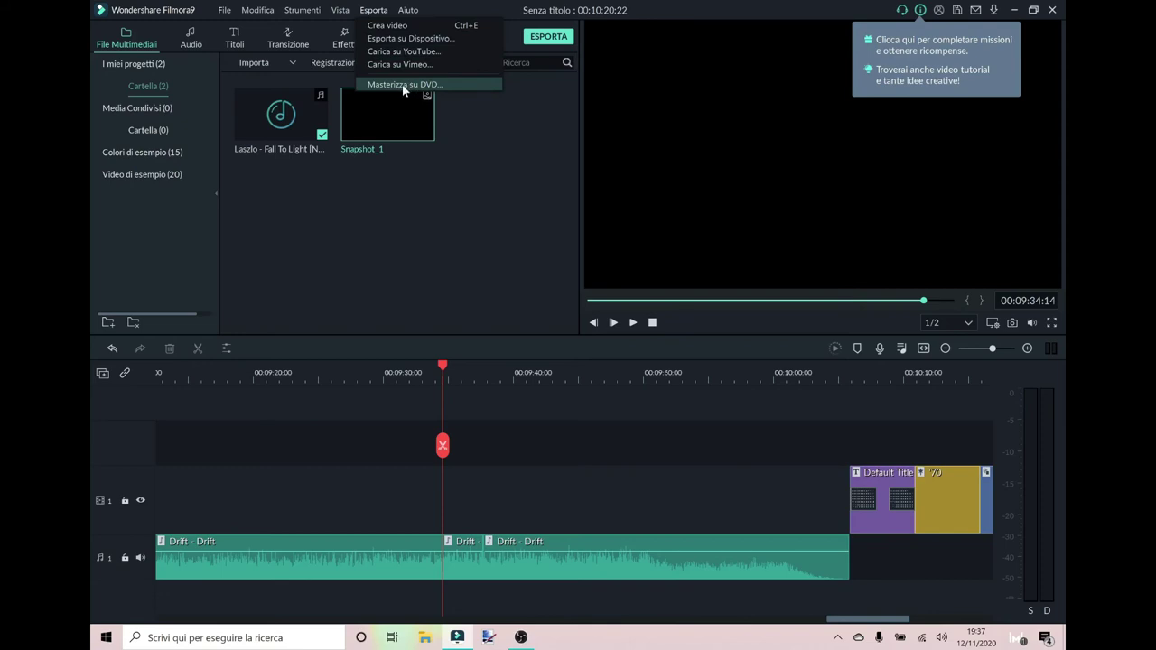
Review the help resources, and open and close Filmora's online keyboard shortcuts guide in the browser
{"action": "mouse_move", "coordinate": [408, 10]}
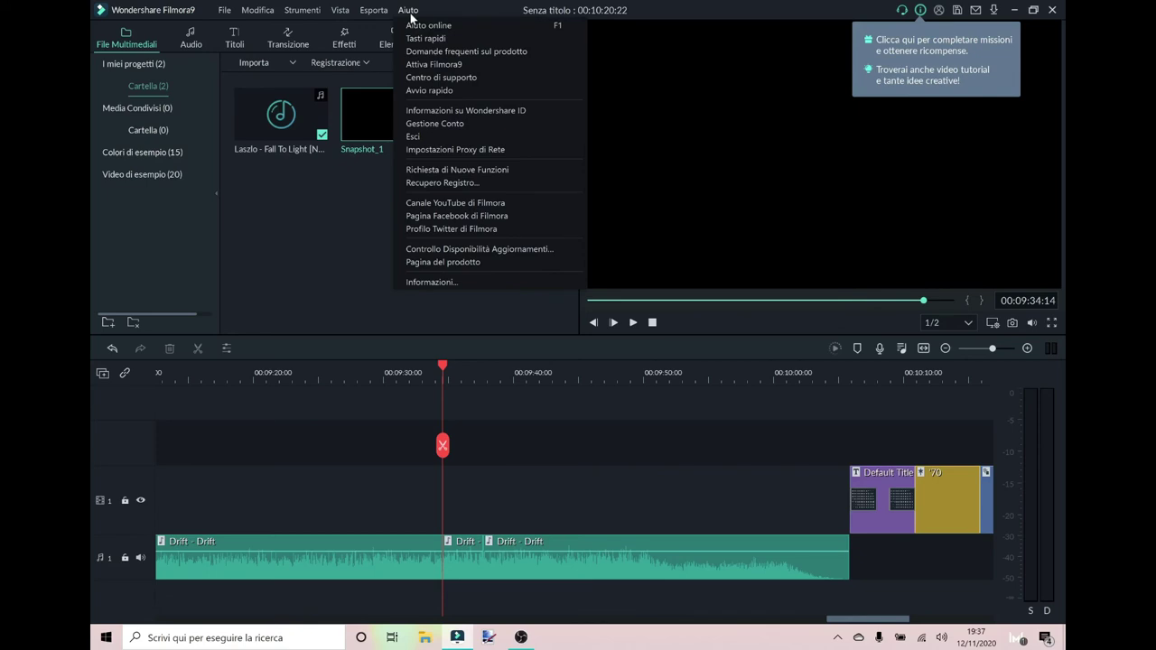
{"action": "left_click", "coordinate": [439, 51]}
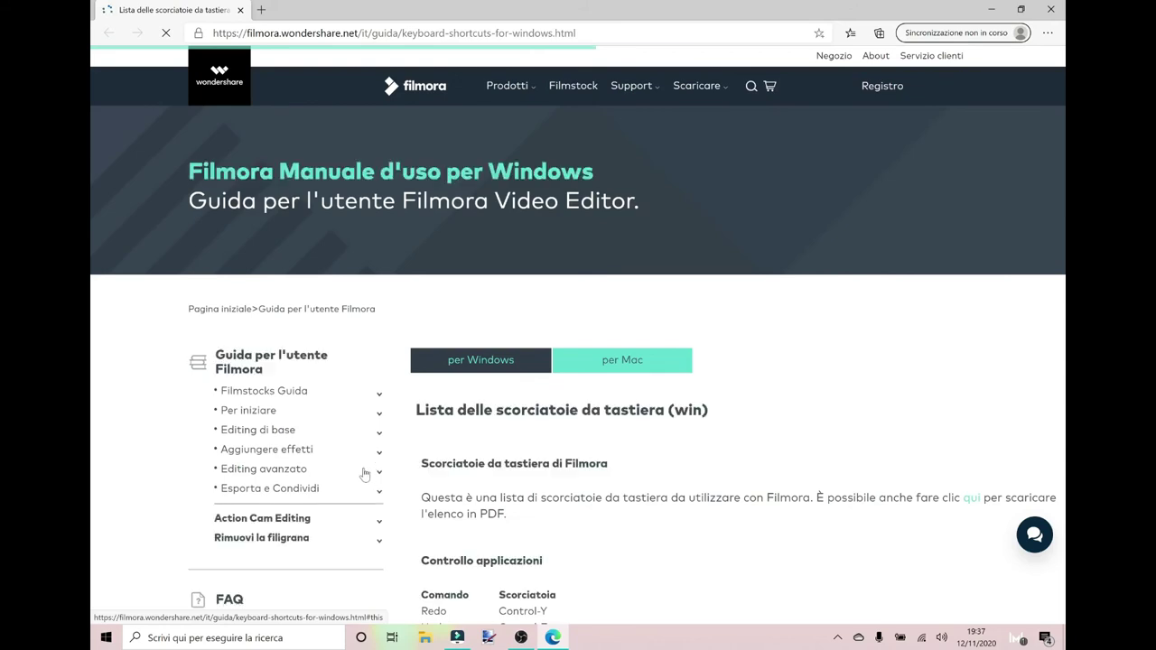
{"action": "left_click", "coordinate": [241, 10]}
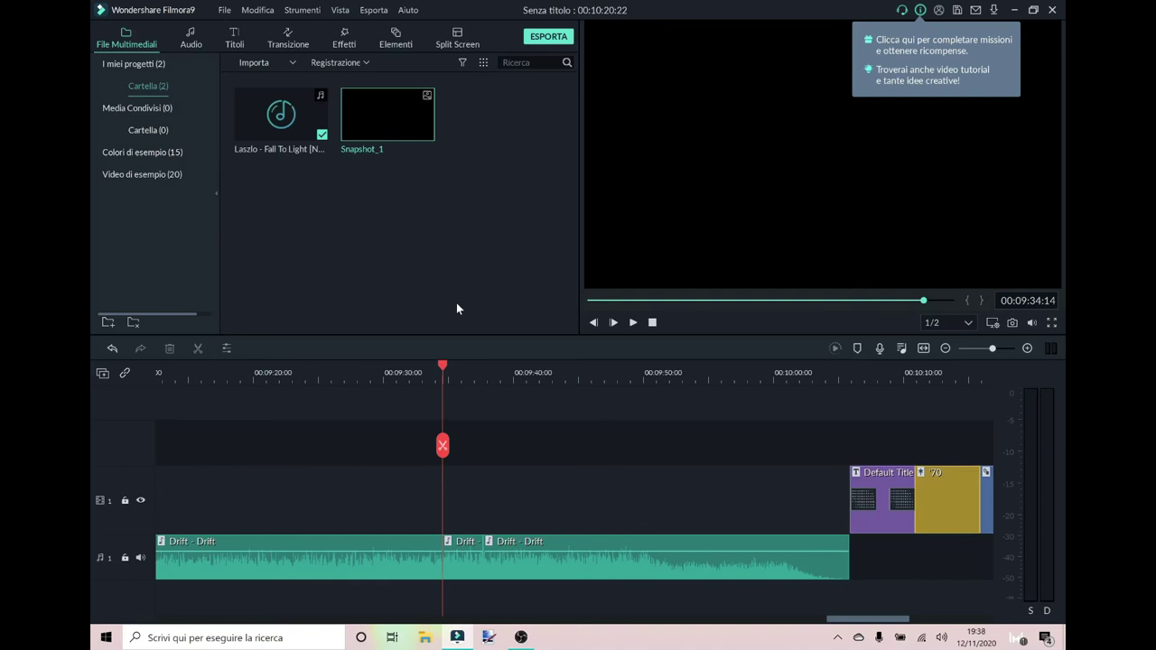
Open the video export dialog, inspect the YouTube upload options, and return to the local file export
{"action": "left_click", "coordinate": [543, 38]}
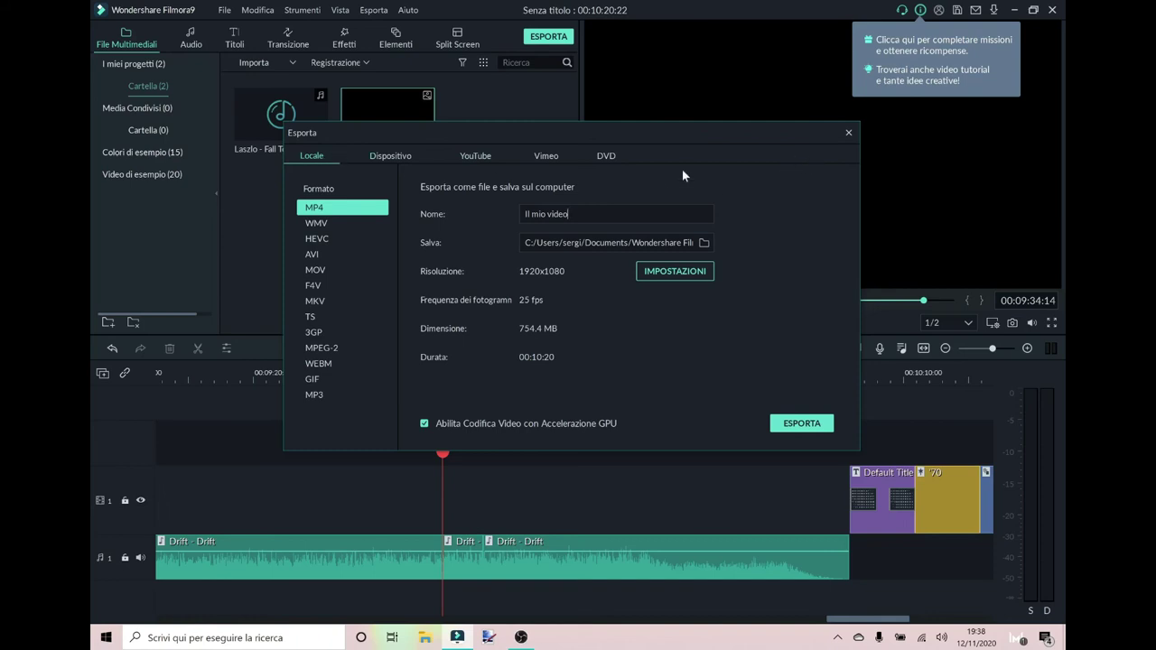
{"action": "left_click", "coordinate": [469, 153]}
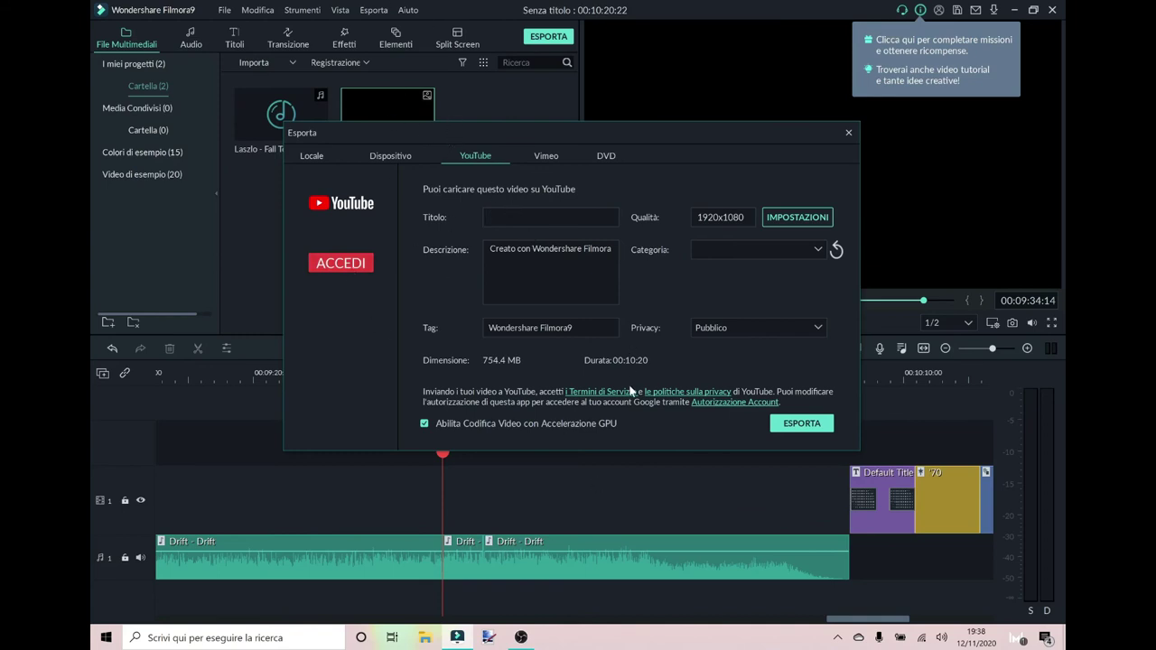
{"action": "left_click", "coordinate": [506, 217]}
{"action": "left_click", "coordinate": [301, 155]}
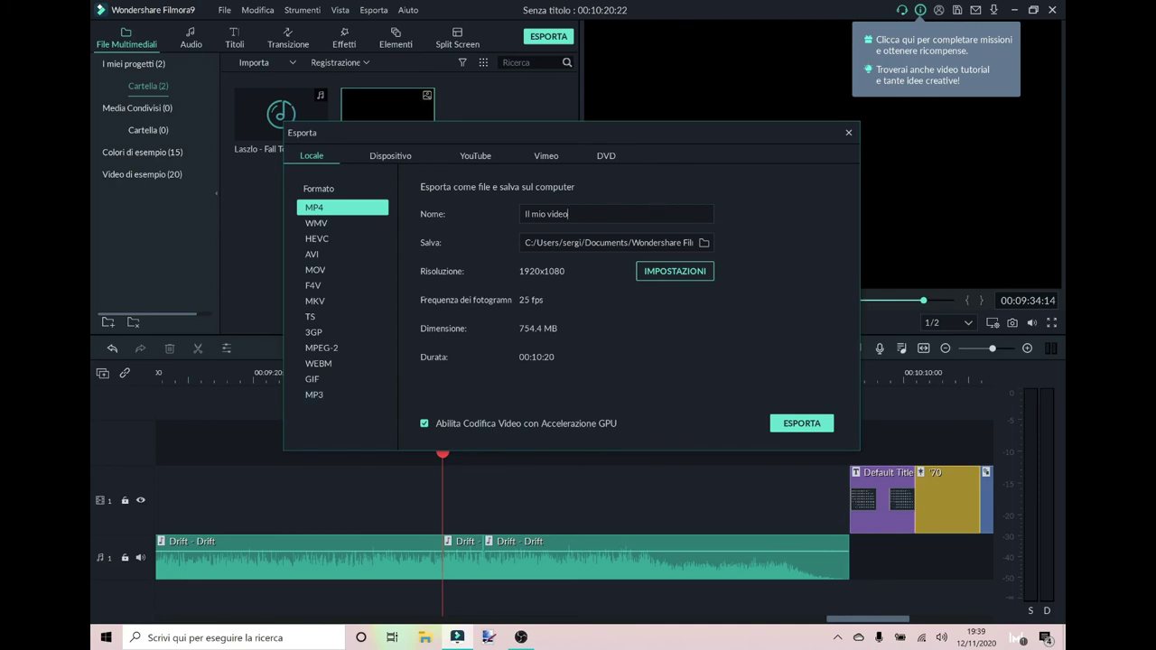
Name the MP4 export "video tutorial" and set its quality to Massima in the export settings
{"action": "key", "text": "ctrl+a"}
{"action": "type", "text": "video tutorial"}
{"action": "left_click", "coordinate": [689, 273]}
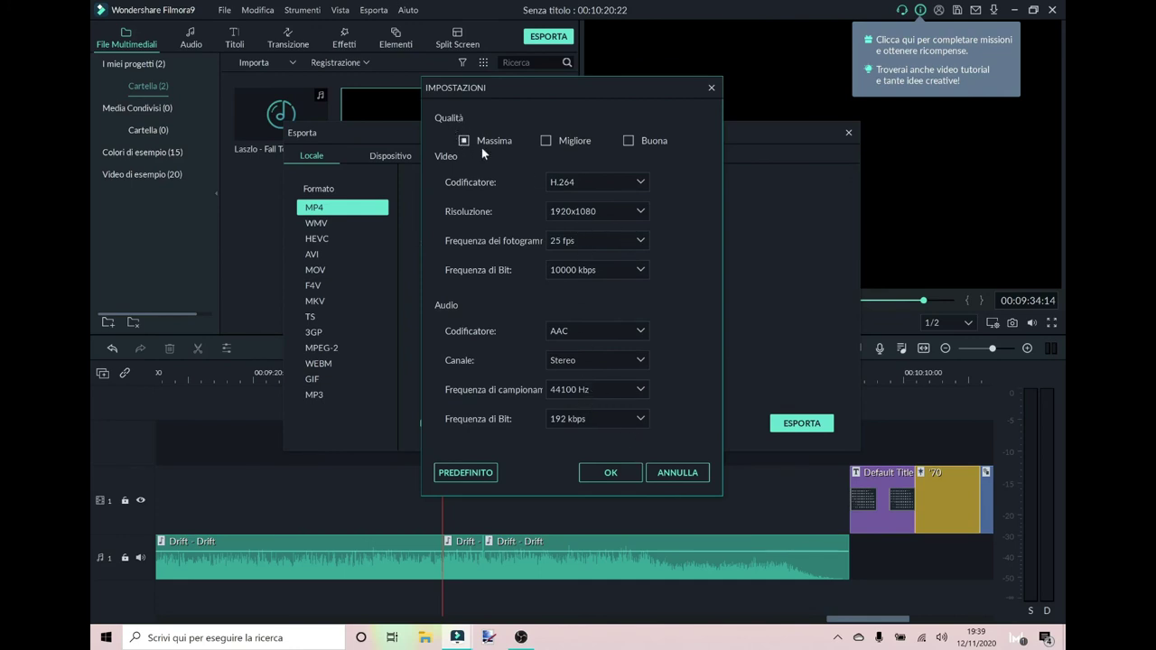
{"action": "left_click", "coordinate": [546, 141]}
{"action": "left_click", "coordinate": [463, 141]}
{"action": "left_click", "coordinate": [611, 471]}
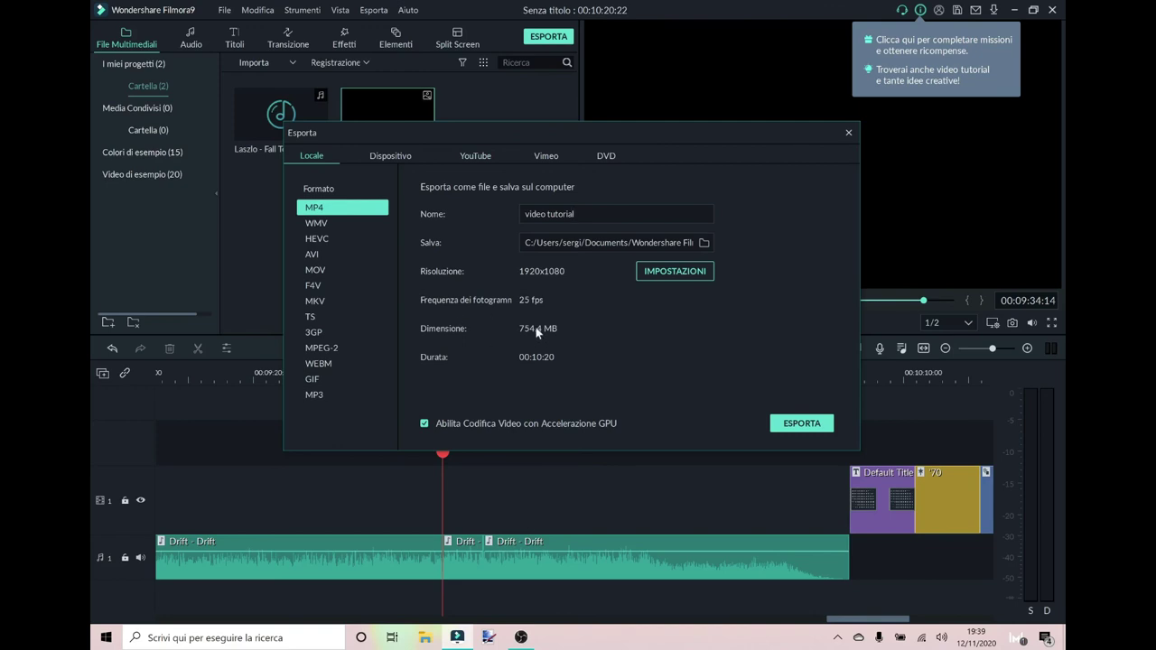
Try to export the project as a local MP4 file and return to the export options
{"action": "left_click", "coordinate": [792, 424]}
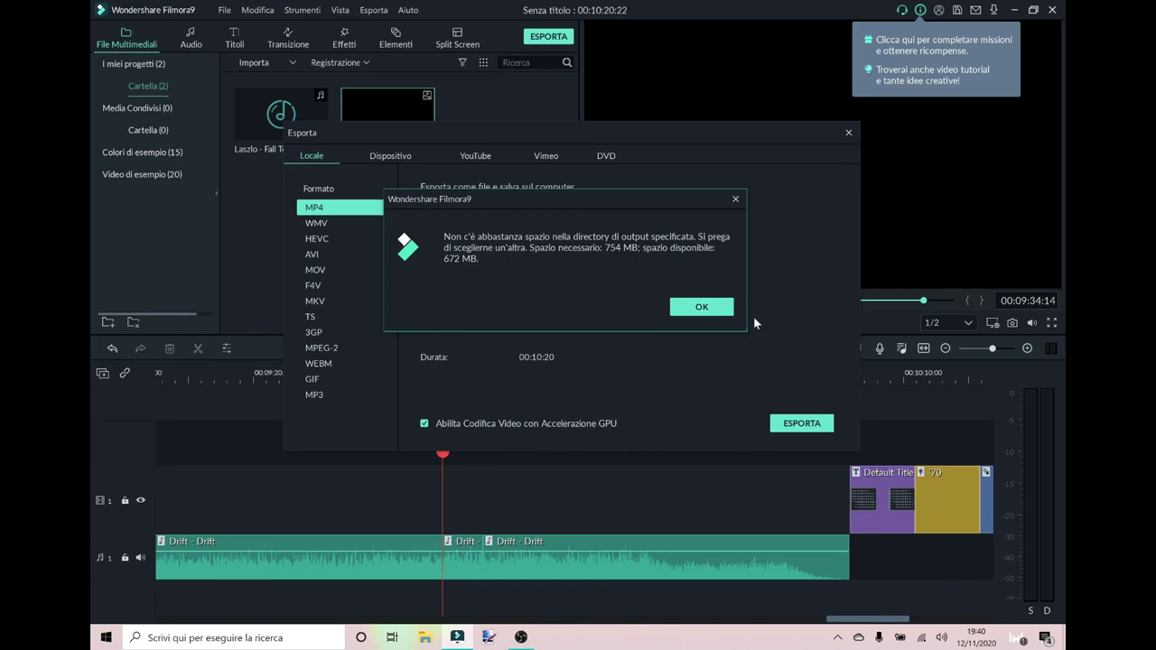
{"action": "left_click", "coordinate": [720, 307]}
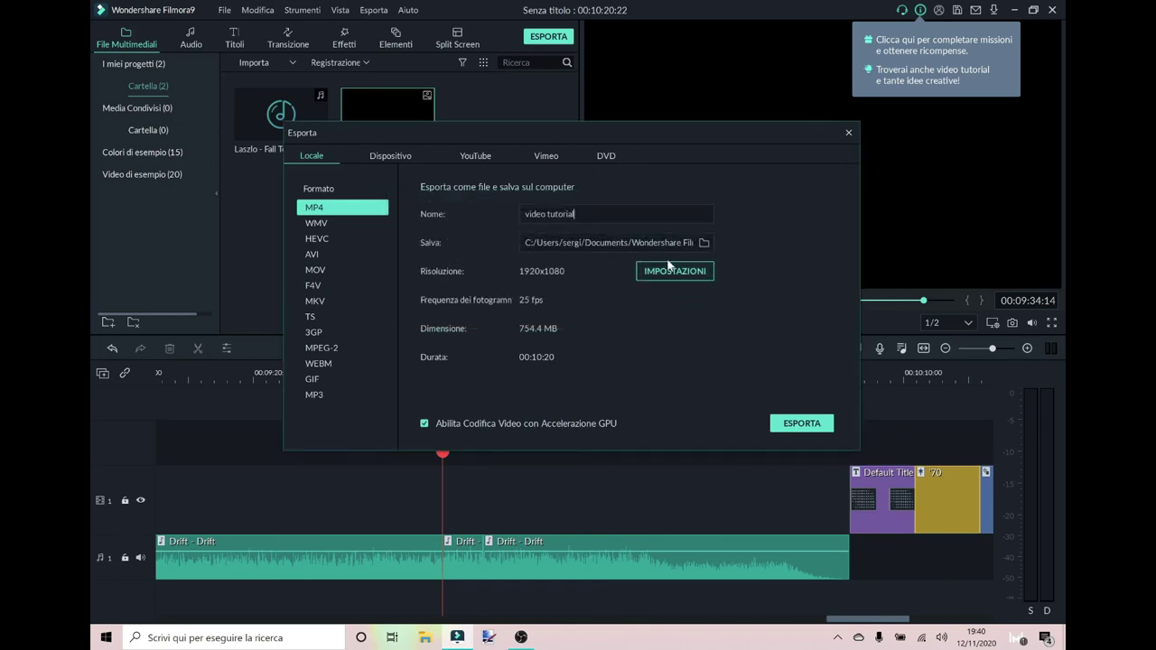